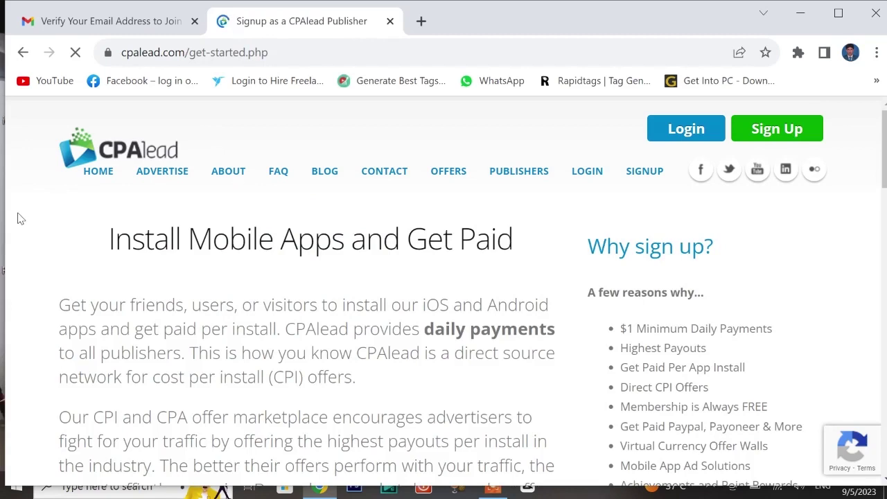
scroll(21, 219, down, 4)
scroll(21, 219, down, 5)
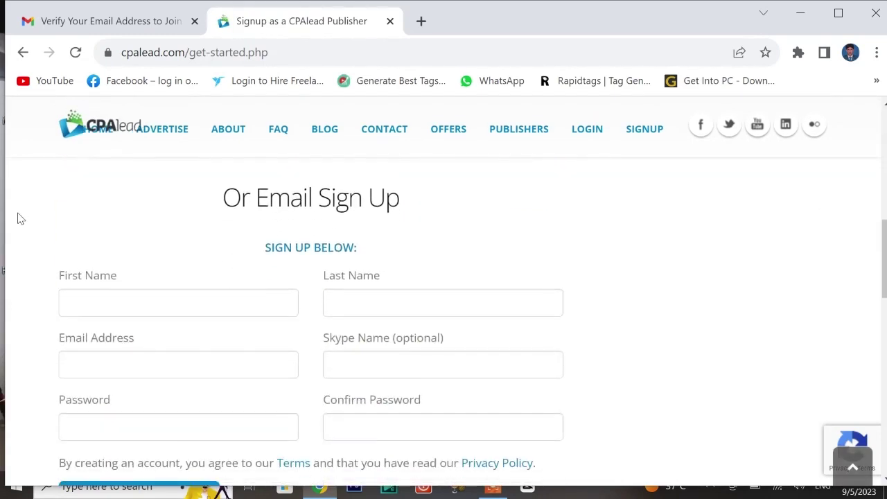
scroll(20, 219, down, 1)
scroll(21, 219, up, 2)
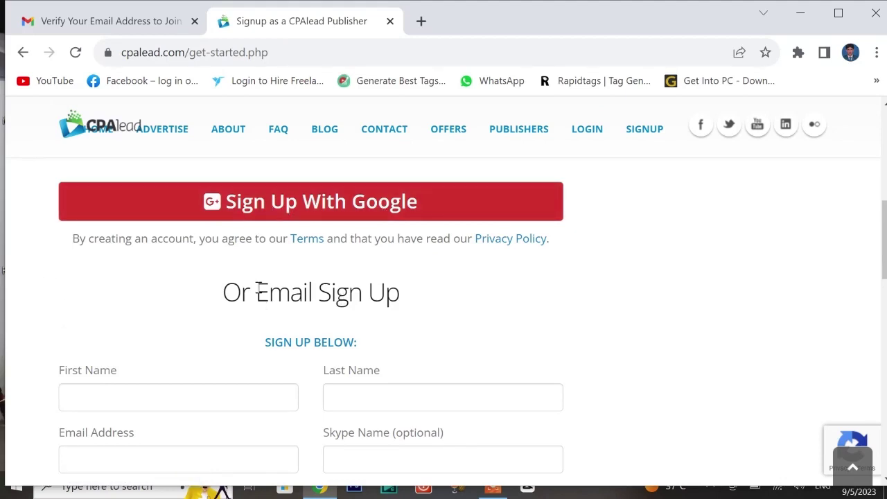
scroll(56, 305, down, 3)
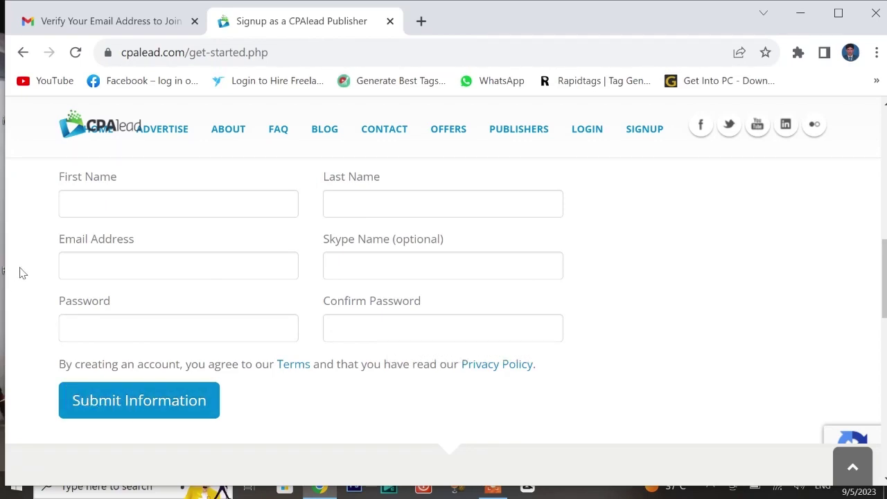
scroll(21, 272, up, 5)
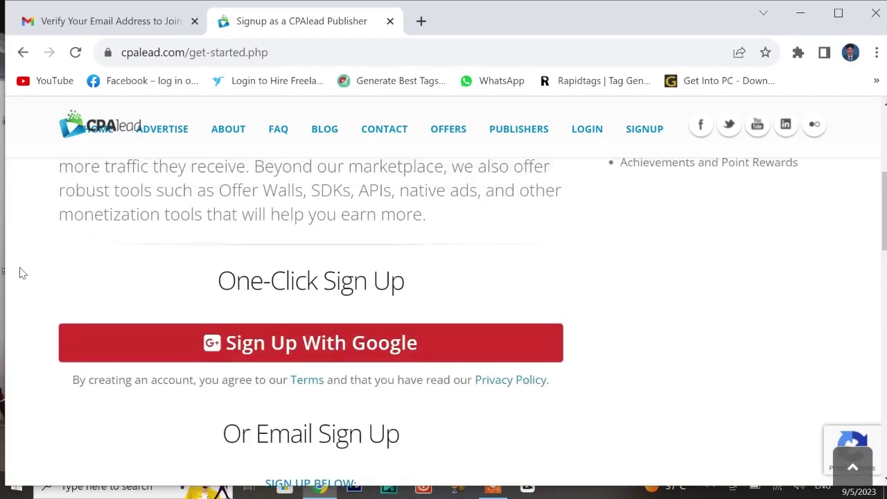
scroll(20, 273, up, 4)
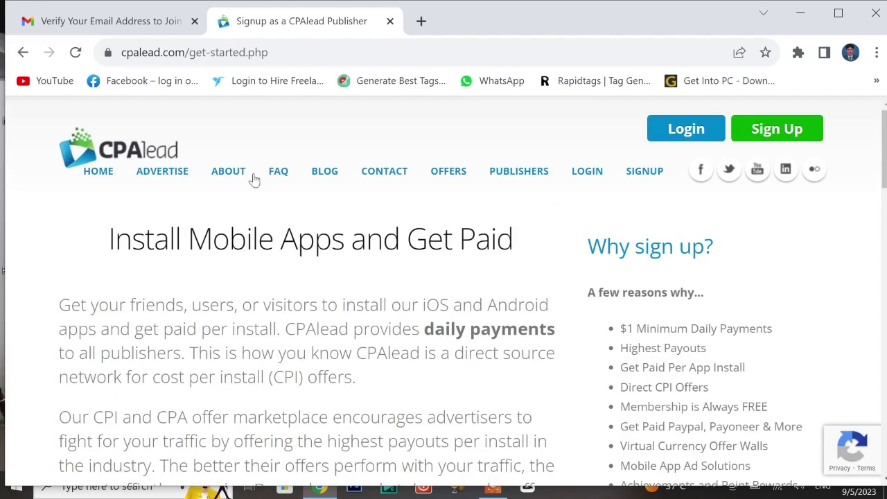
Step: Go to CPAlead's login page and scroll down to the email and password sign-in fields
click(670, 131)
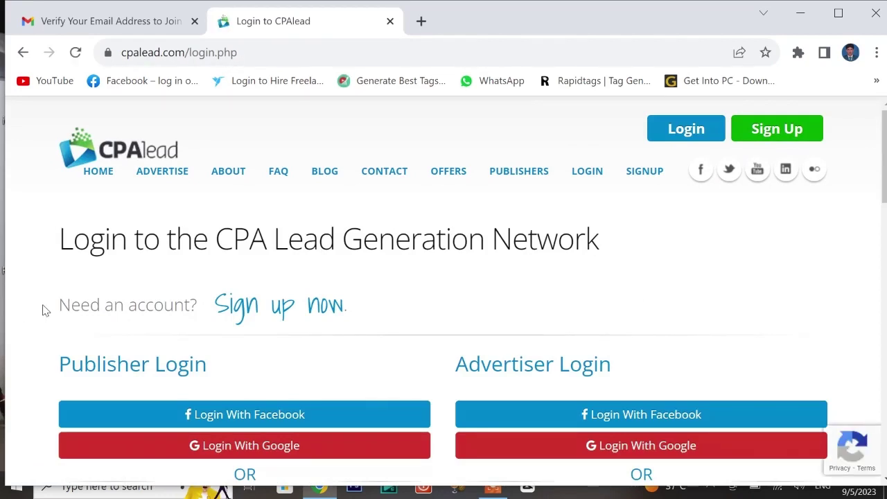
scroll(43, 310, down, 4)
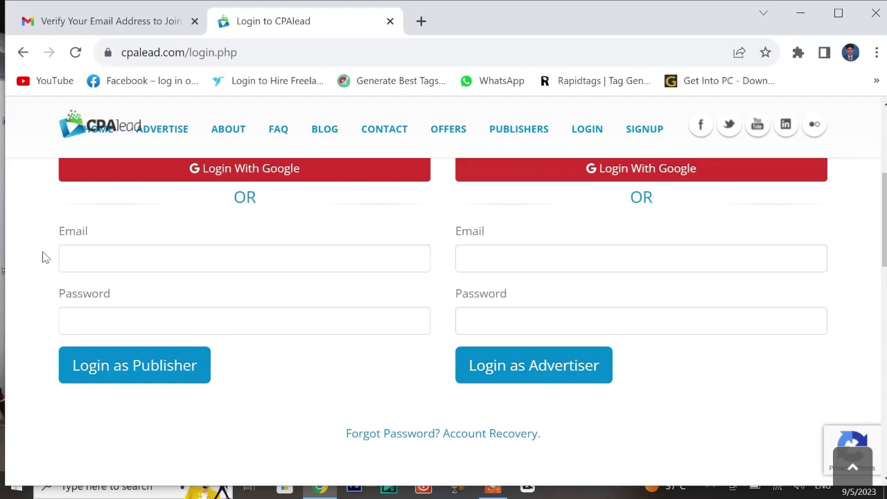
Step: In Gmail, find CPAlead's 'Verify Your Email Address' message and follow its Email Verification Link
click(105, 22)
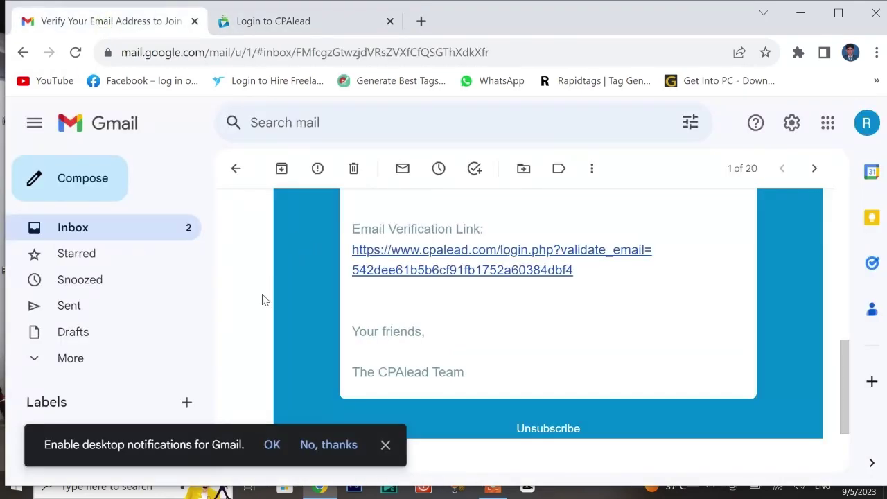
scroll(262, 300, up, 5)
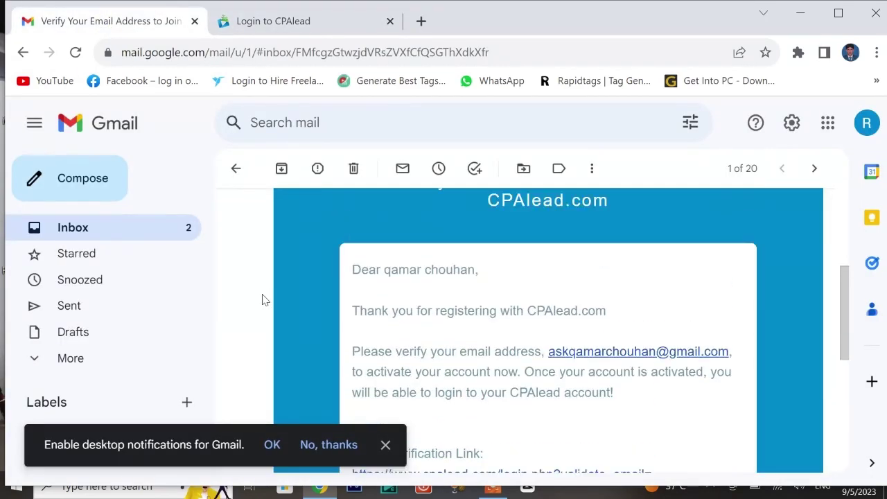
scroll(262, 300, up, 3)
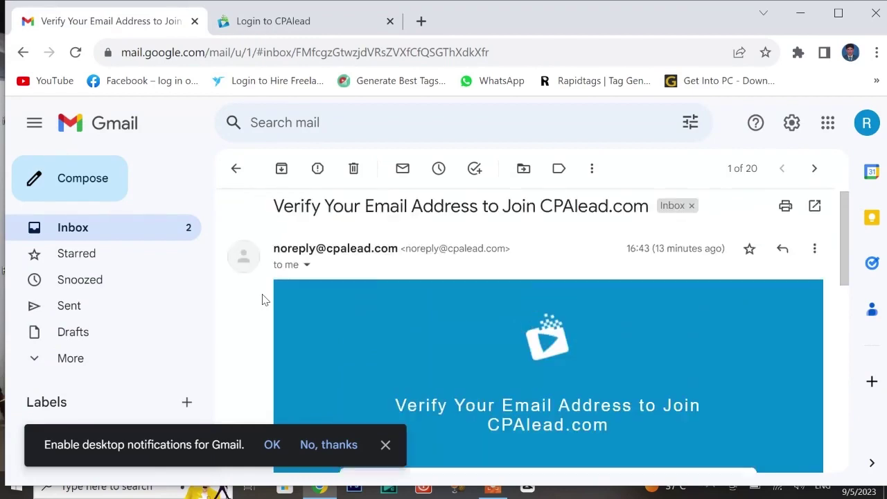
scroll(262, 299, down, 1)
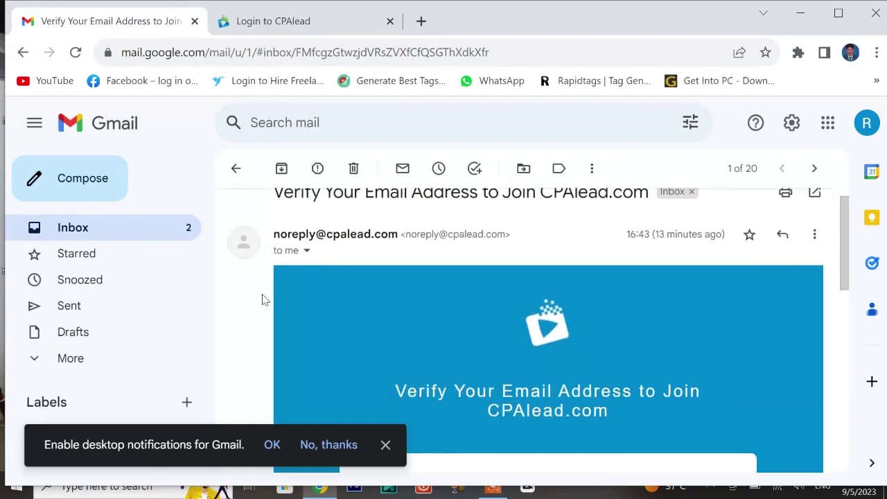
scroll(261, 300, down, 3)
scroll(261, 299, up, 1)
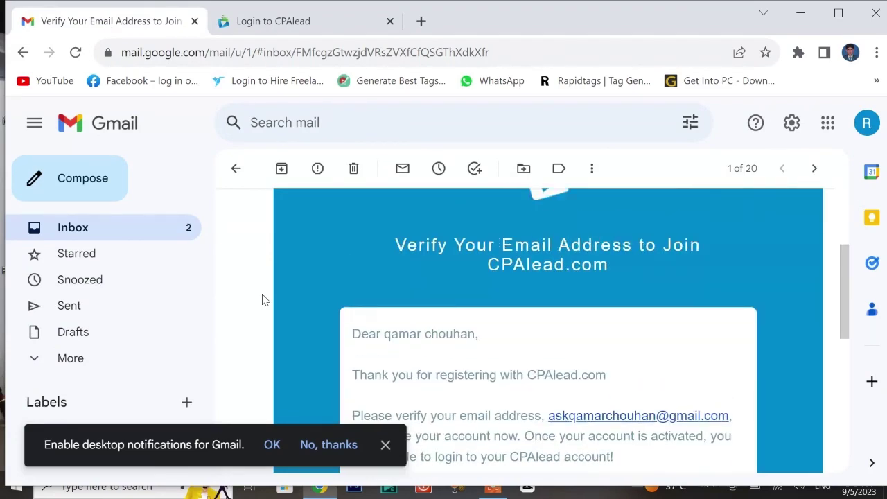
scroll(262, 299, up, 1)
scroll(262, 299, down, 4)
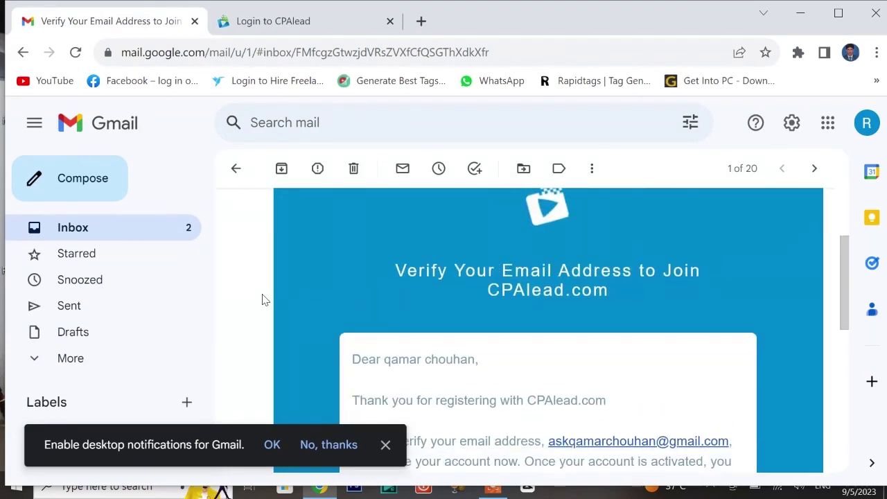
scroll(262, 299, down, 1)
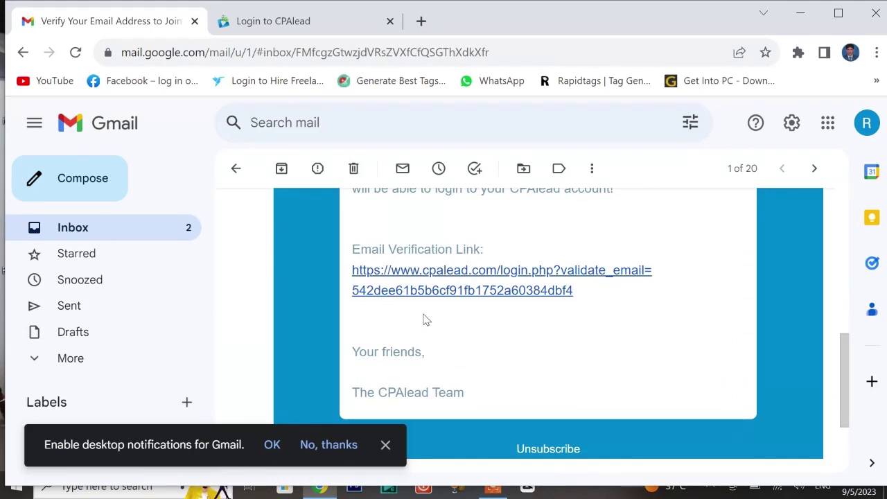
click(498, 275)
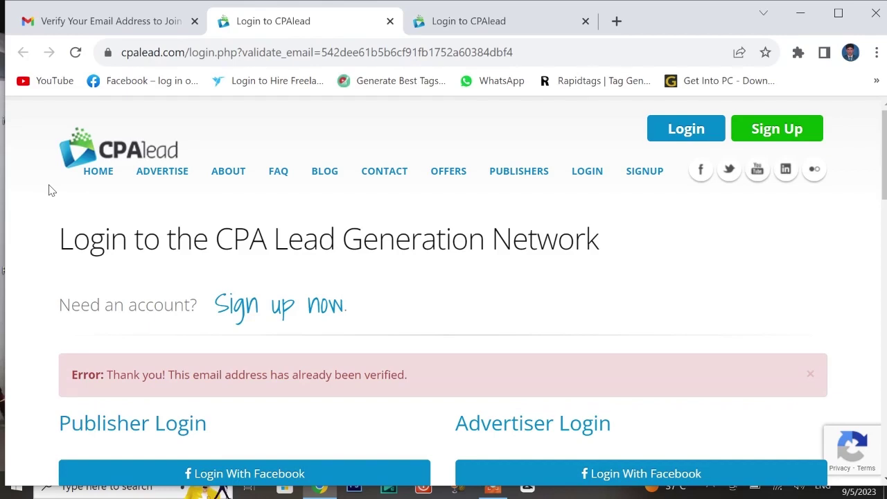
Step: Return to the other CPAlead login tab to sign in as a publisher
click(511, 28)
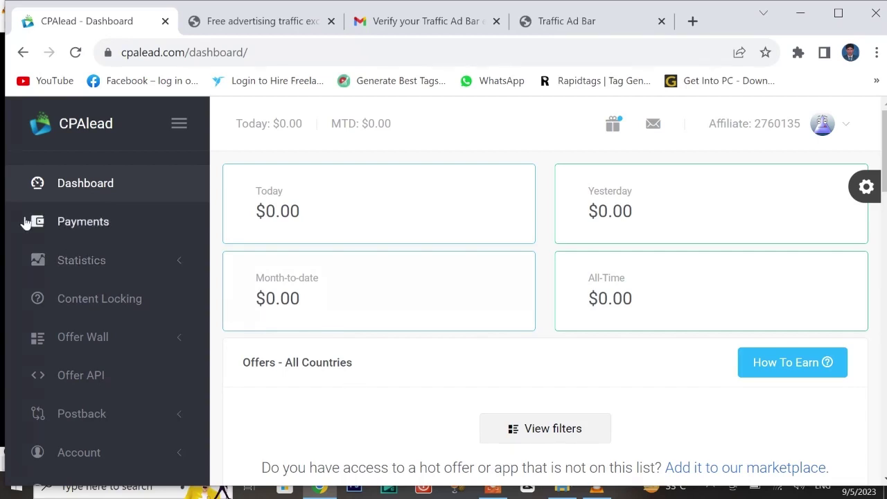
Step: Go to the Payments page and dismiss the 'not eligible for payment' alert
click(64, 228)
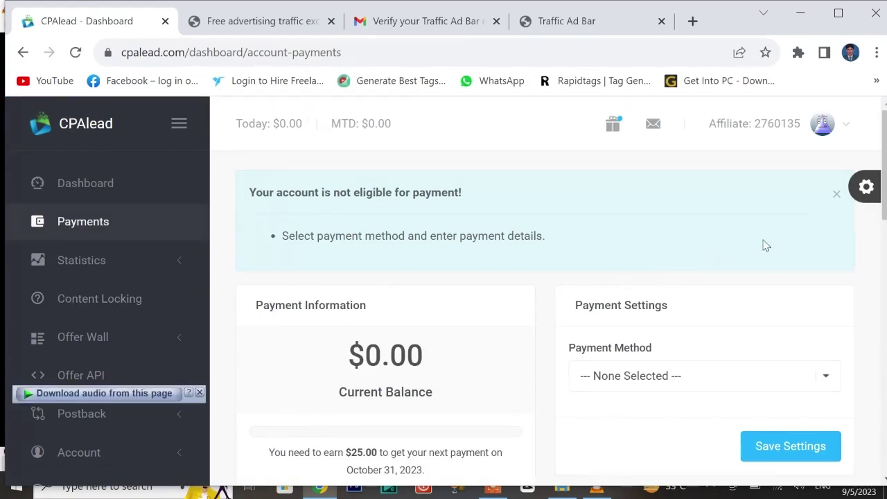
click(837, 199)
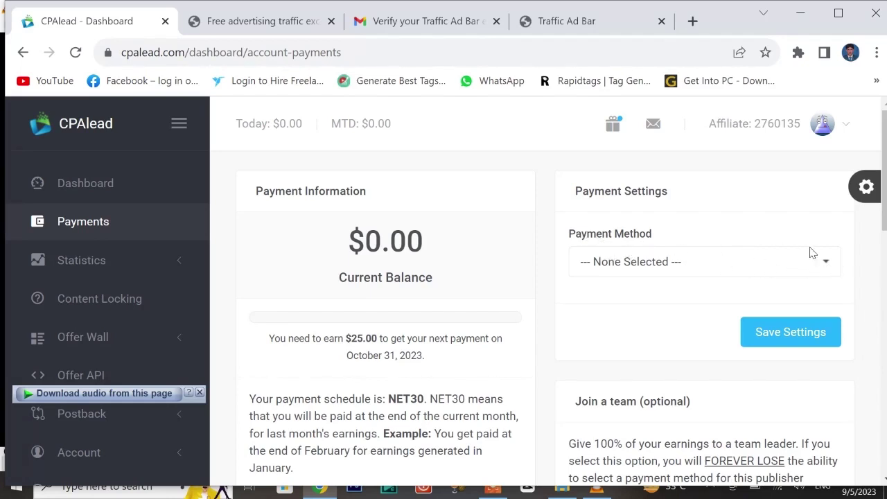
Step: Select Payoneer from the payment method list
click(826, 263)
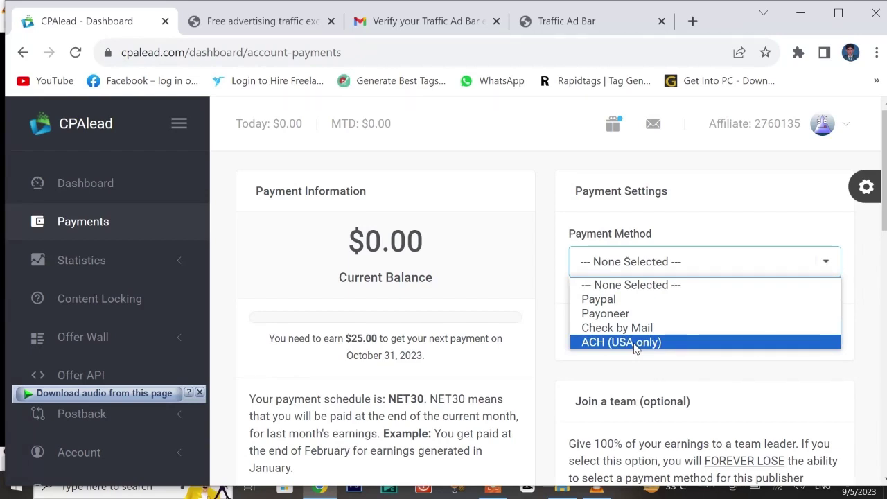
click(604, 314)
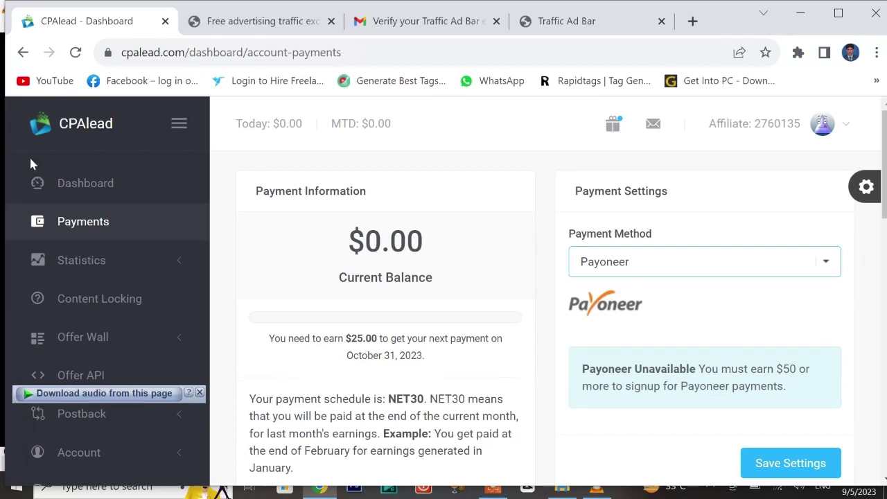
Step: Return to the Dashboard, close the audio download bar and close the extra CPAlead tab
click(77, 181)
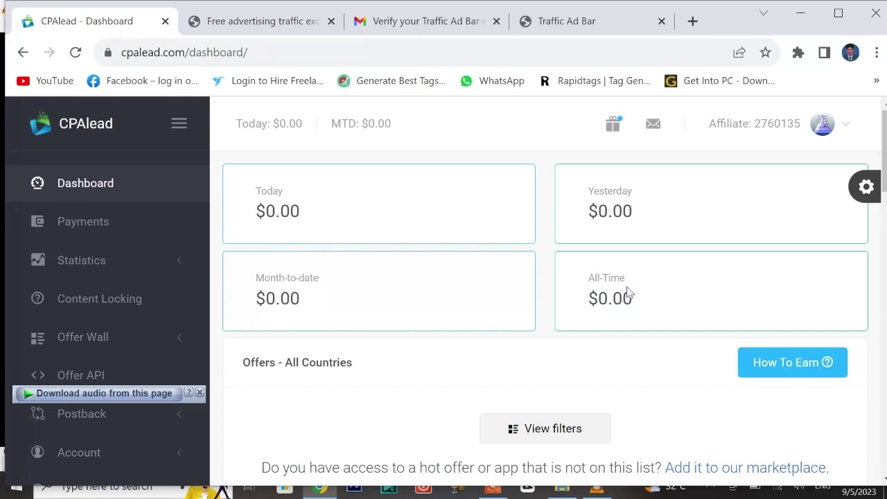
click(199, 393)
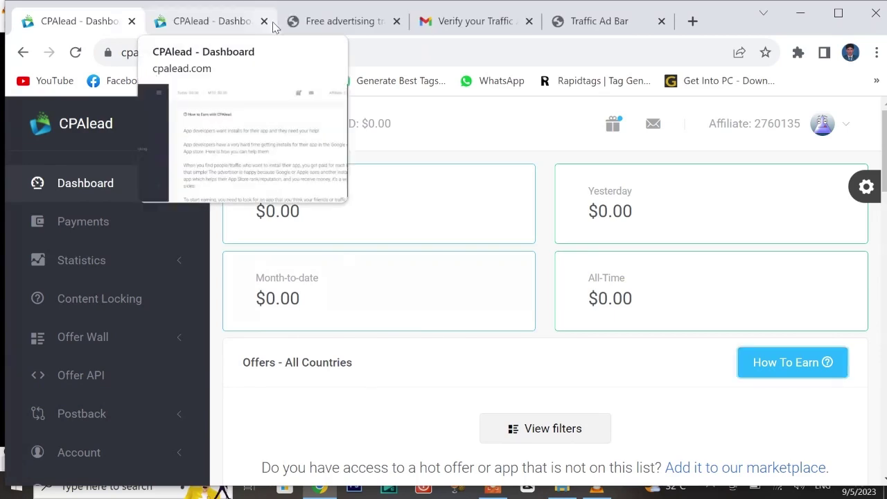
click(264, 22)
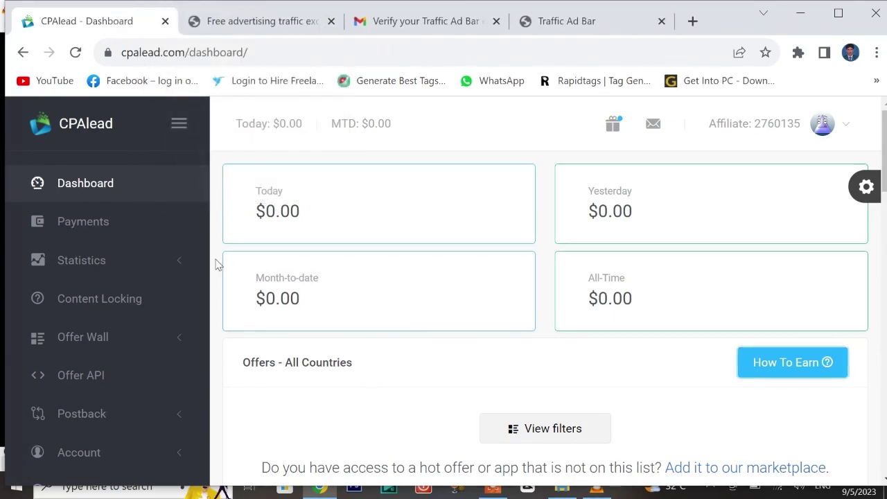
scroll(216, 269, down, 4)
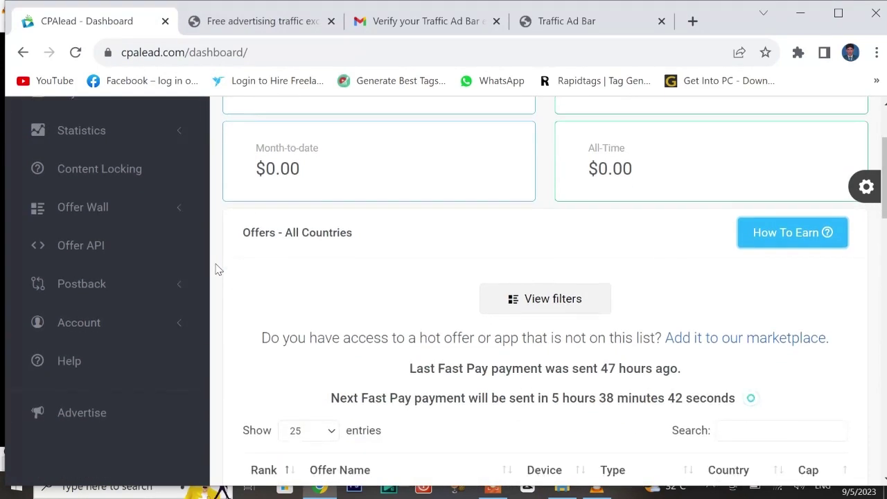
scroll(216, 269, down, 1)
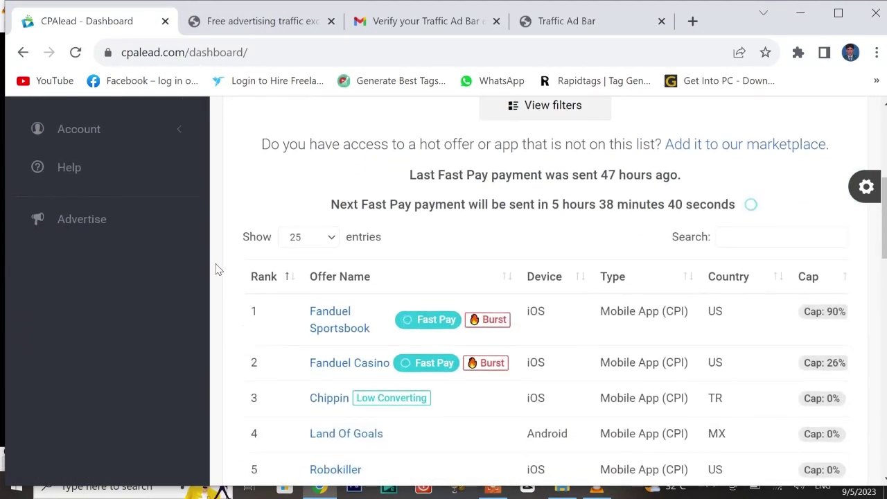
scroll(216, 269, down, 2)
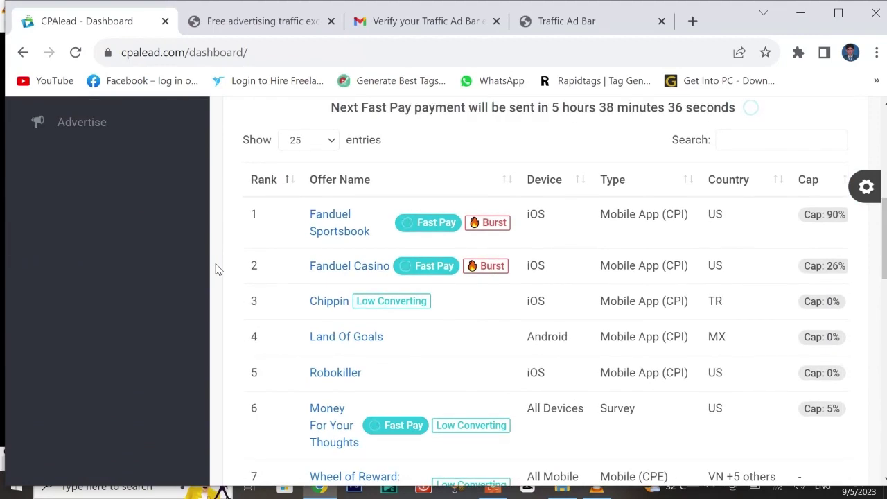
click(333, 146)
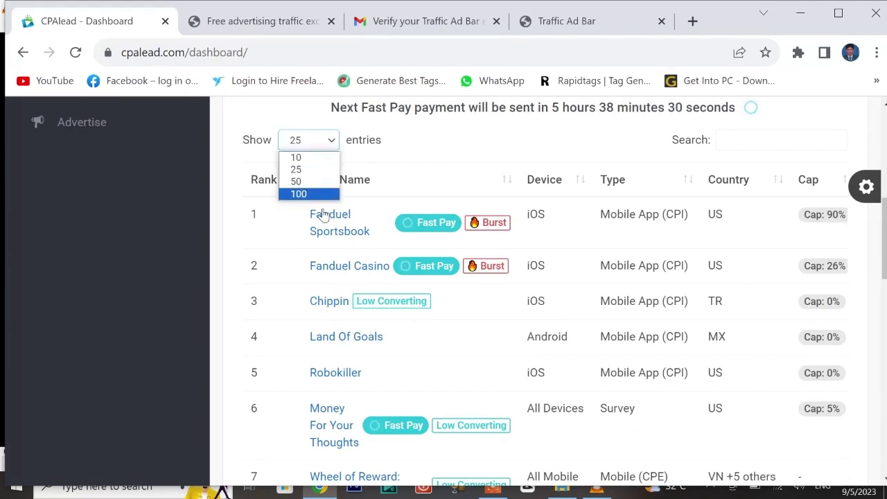
click(227, 165)
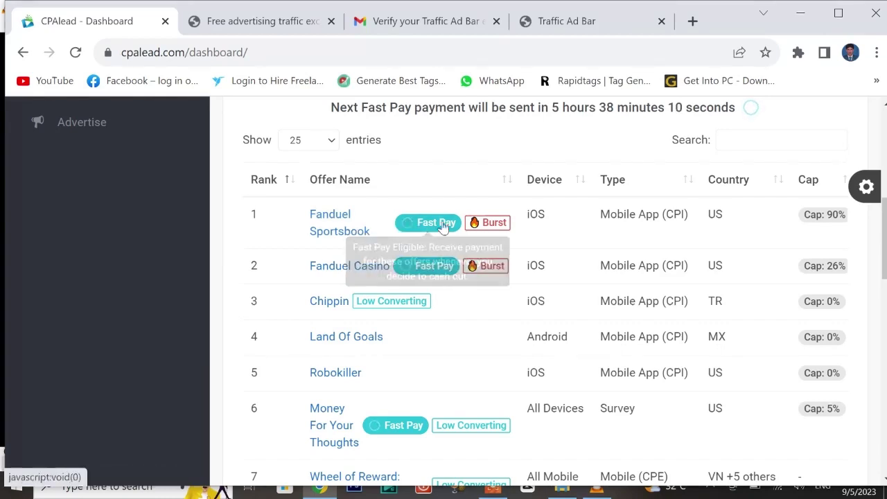
mouse_move(402, 227)
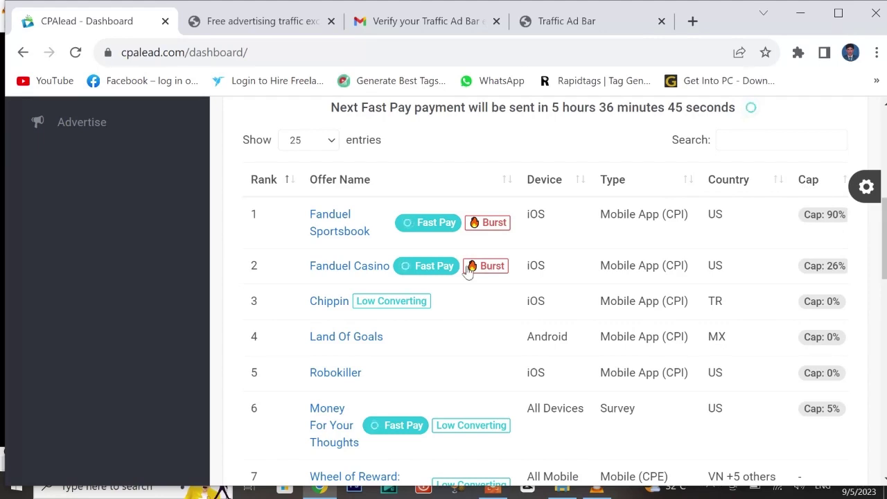
scroll(469, 311, right, 2)
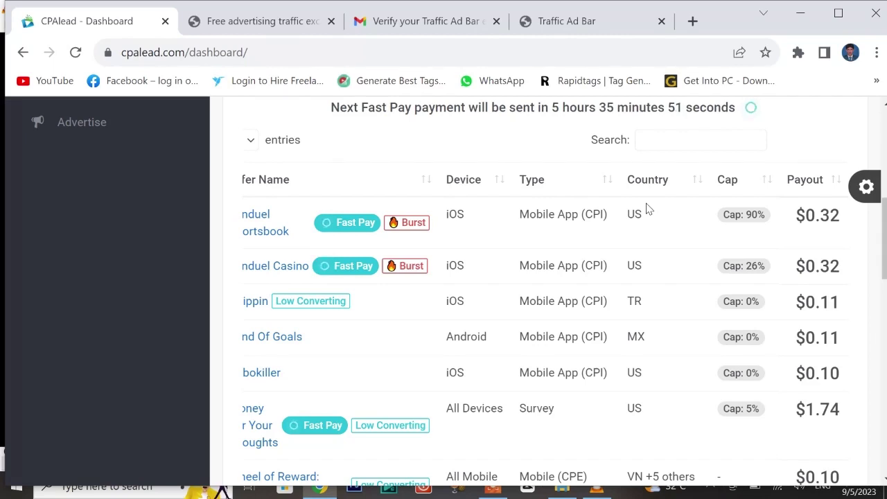
mouse_move(317, 421)
mouse_move(741, 416)
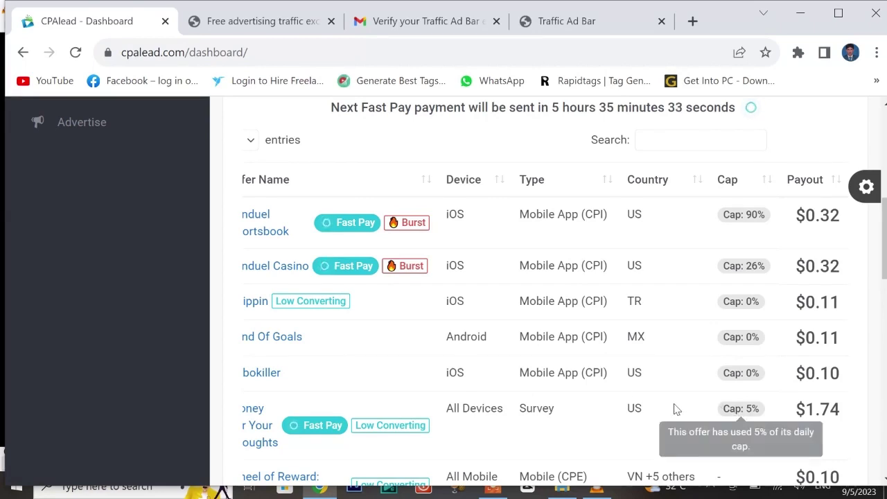
mouse_move(726, 419)
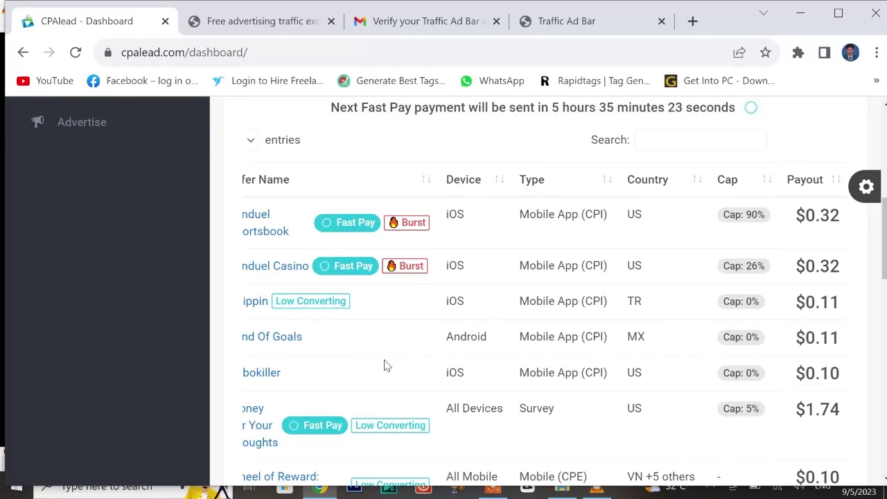
scroll(386, 365, down, 2)
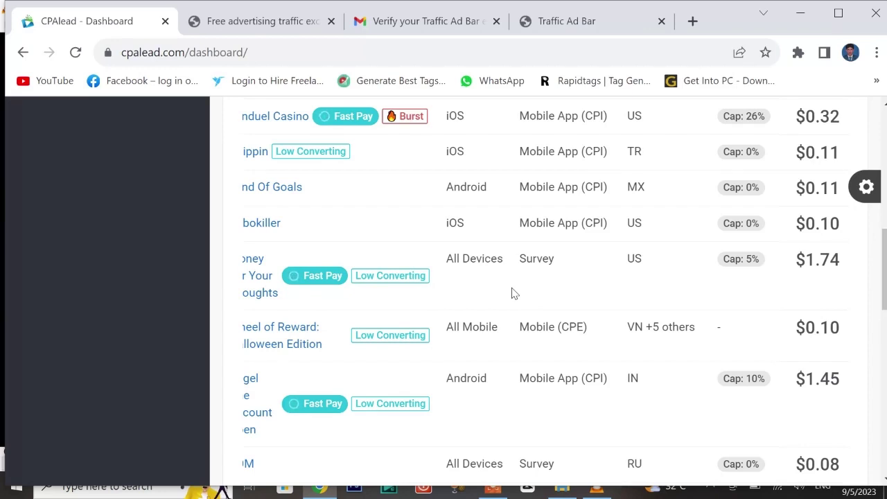
scroll(511, 294, down, 2)
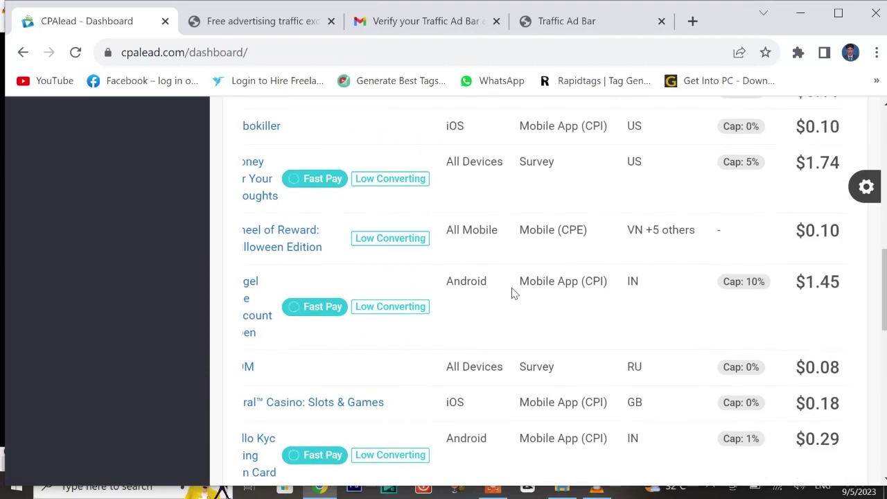
scroll(512, 293, up, 2)
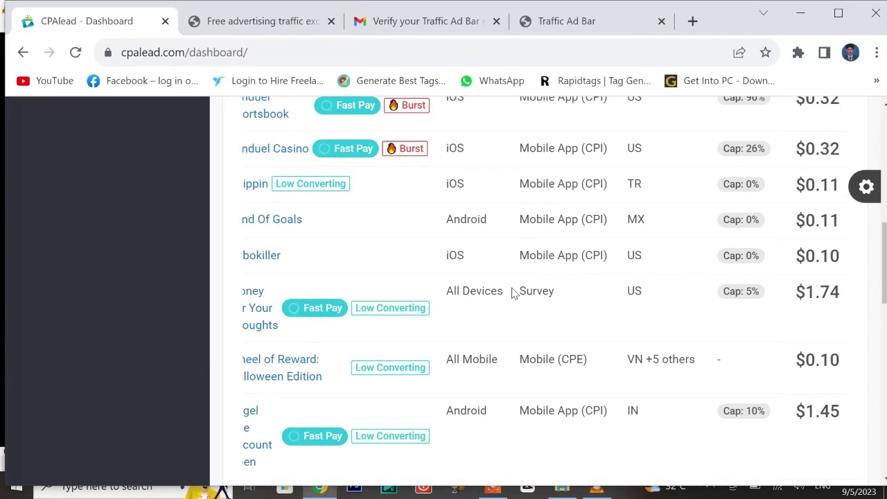
scroll(512, 293, up, 1)
scroll(513, 293, up, 4)
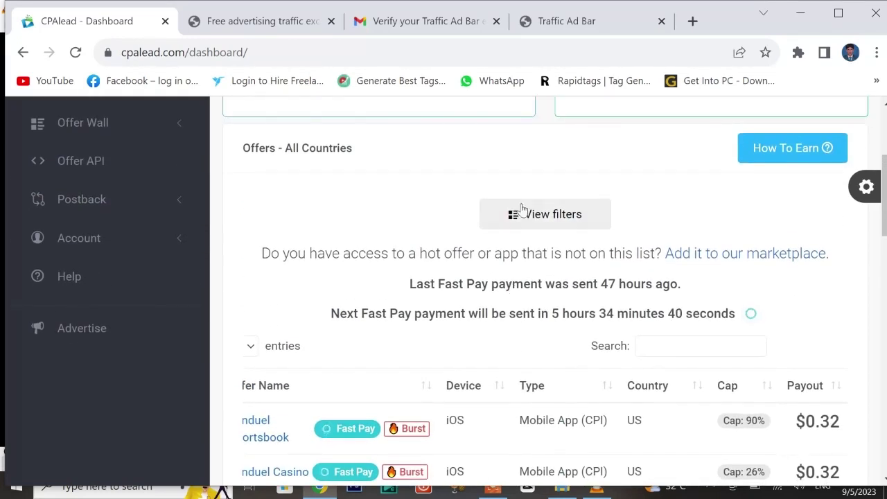
Step: Expand the offer filters and review Country, Offer Type and Advertisers, keeping Any Type and All
click(547, 214)
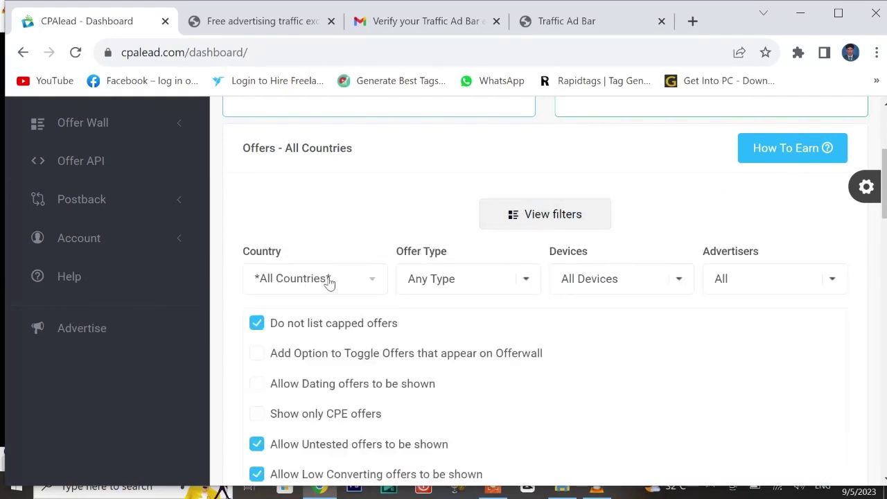
click(373, 283)
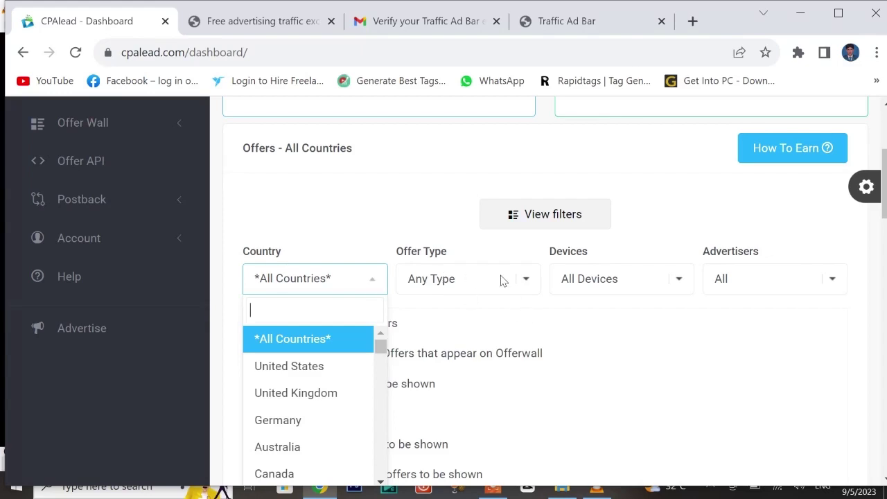
click(525, 280)
click(525, 280)
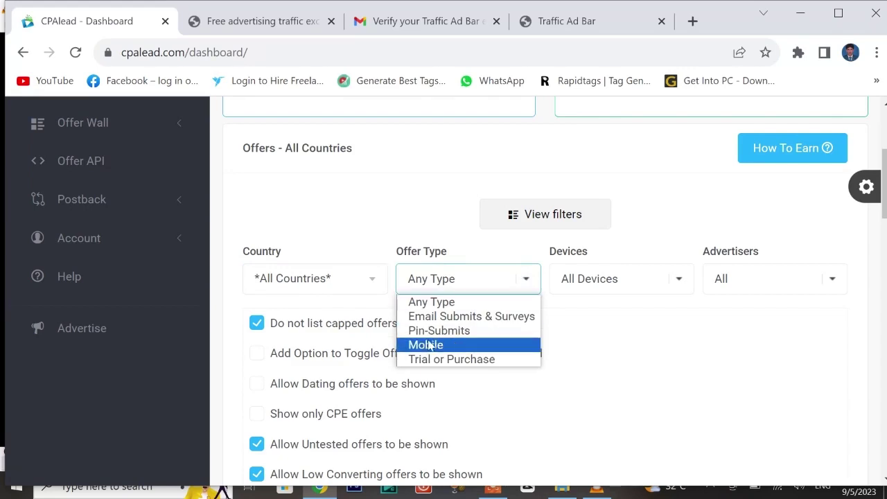
click(534, 284)
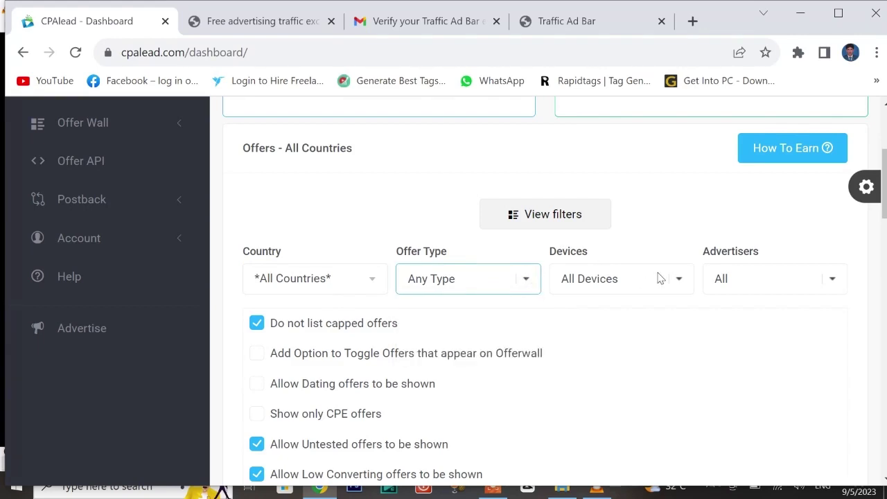
click(832, 281)
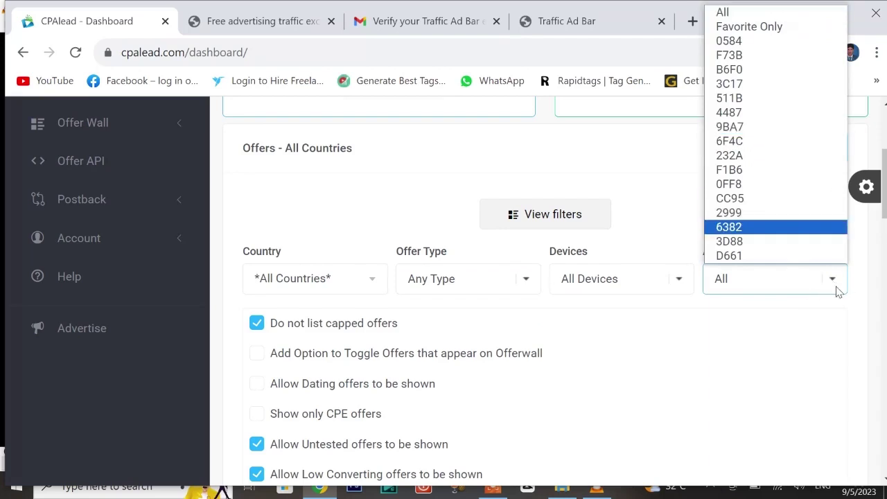
click(837, 290)
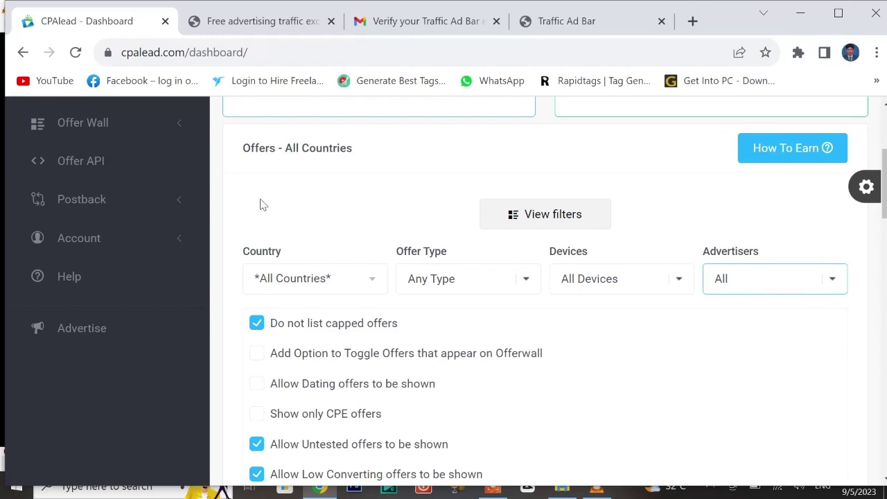
key(Down)
key(Down)
key(Up)
key(Up)
Step: Collapse the filters and scroll the offers table down to Angel One Account Open
click(261, 199)
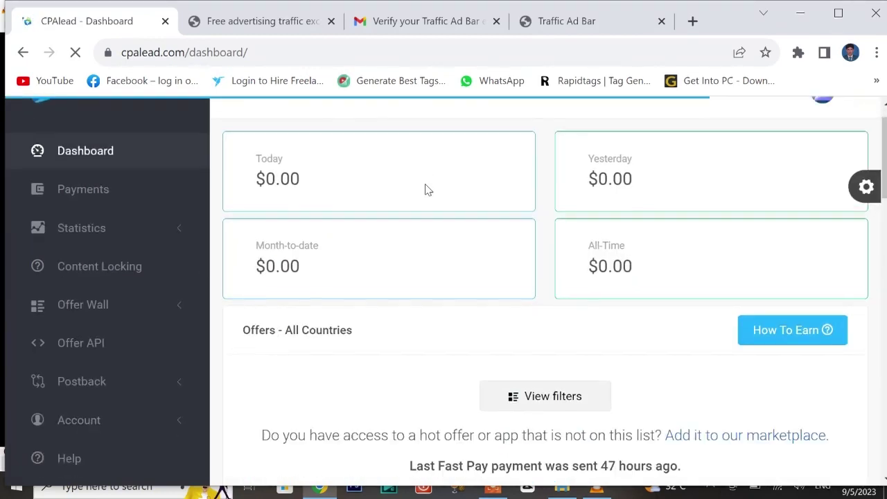
scroll(428, 190, down, 5)
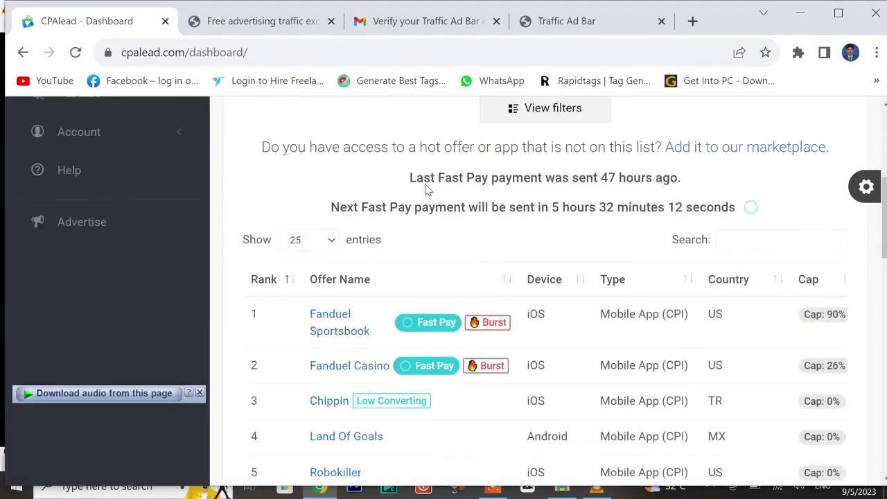
scroll(427, 190, down, 2)
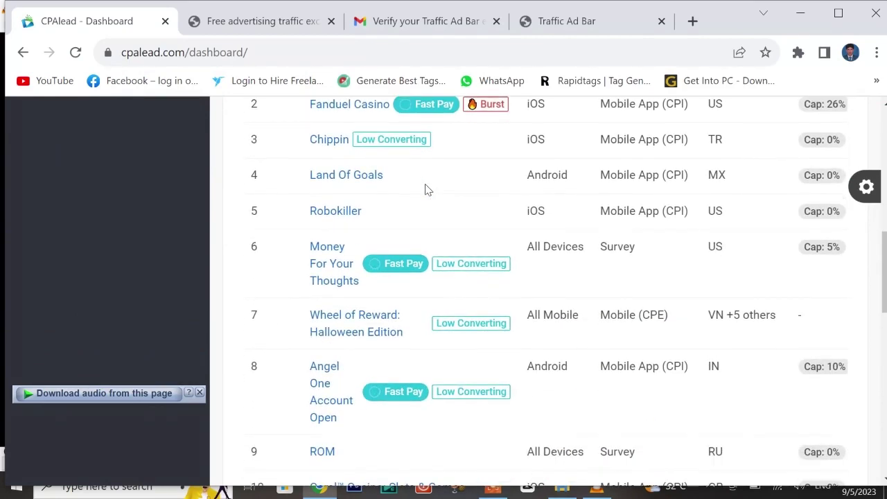
scroll(427, 190, down, 2)
scroll(427, 190, down, 1)
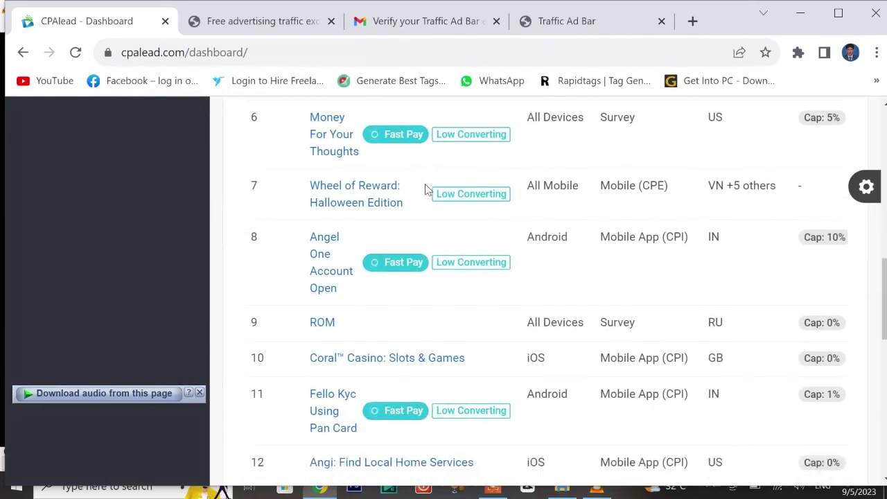
scroll(428, 190, down, 1)
scroll(428, 190, up, 2)
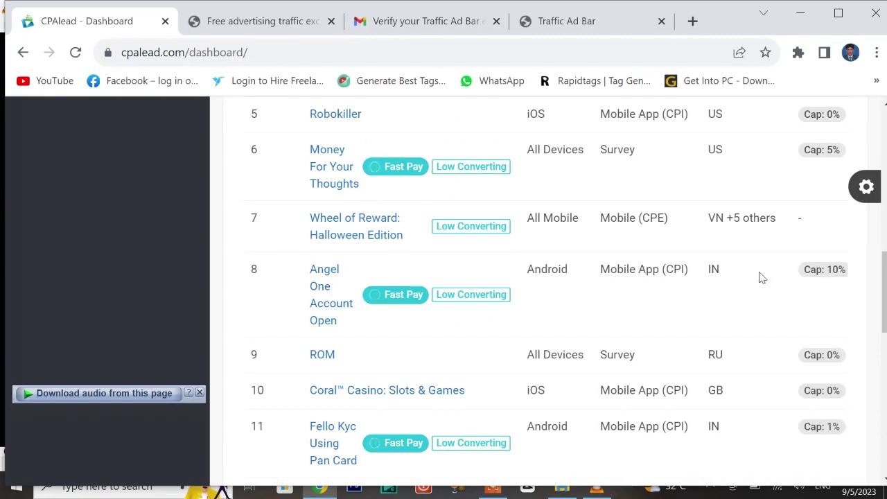
mouse_move(367, 295)
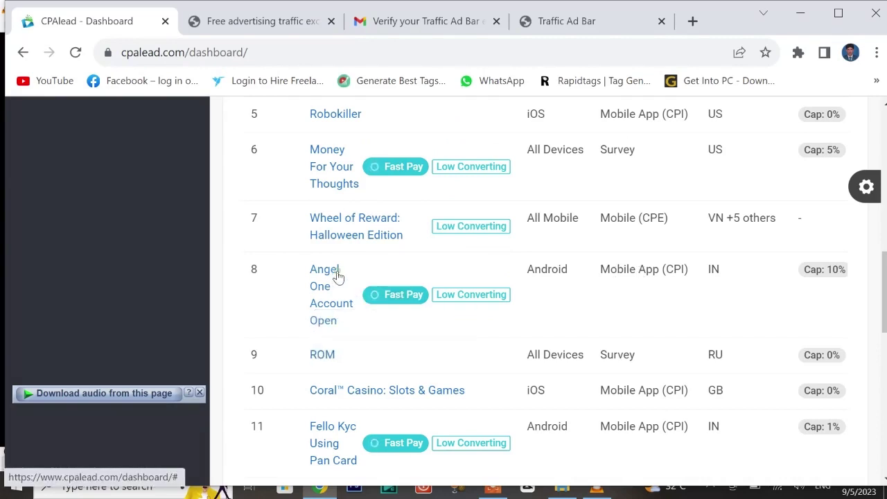
Step: Open the Angel One Account Open offer, review its $1.45 payout and select its affiliate link
click(338, 273)
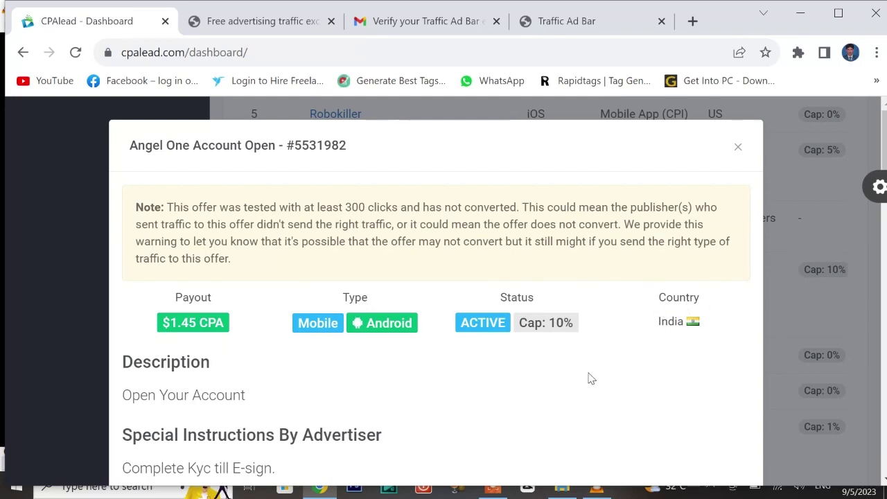
scroll(587, 379, down, 3)
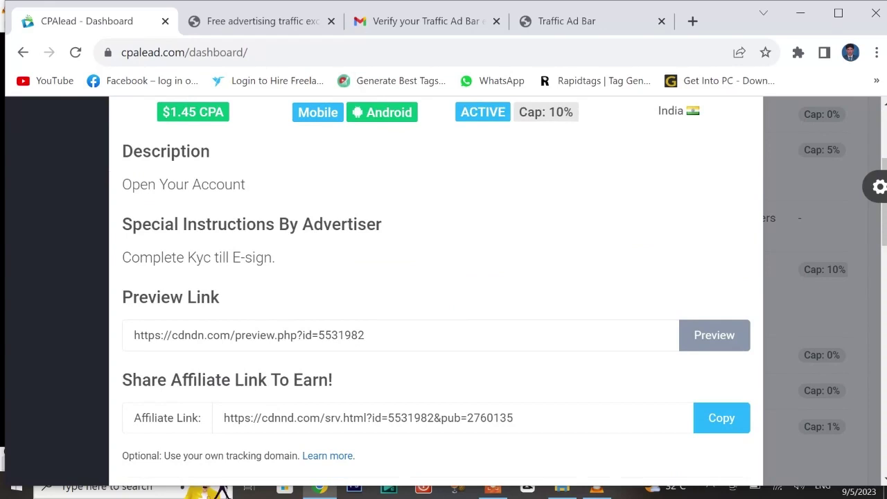
scroll(436, 291, down, 2)
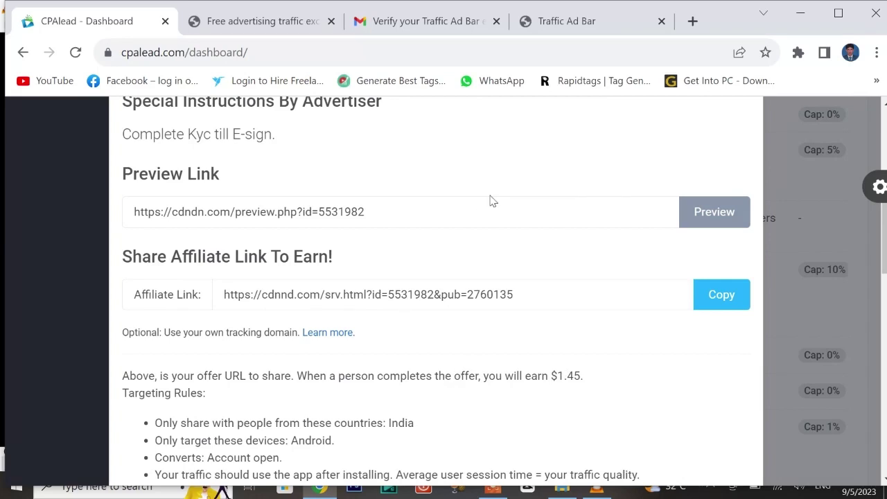
scroll(489, 198, up, 1)
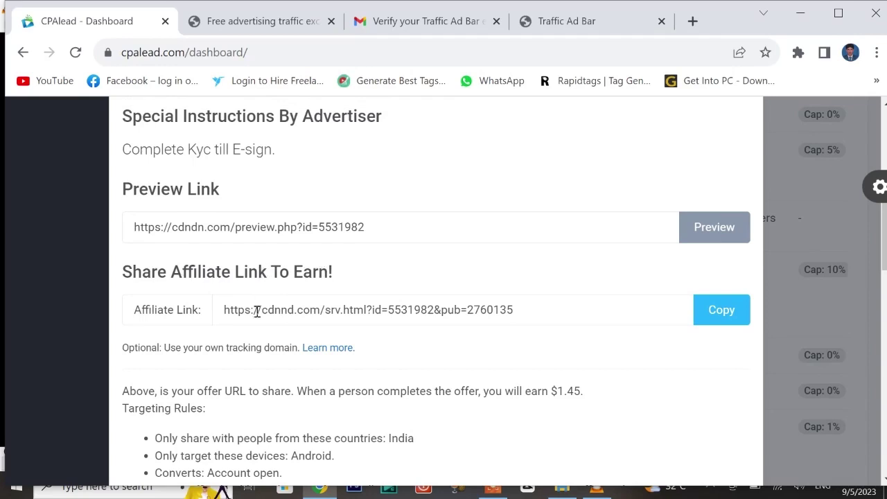
click(222, 308)
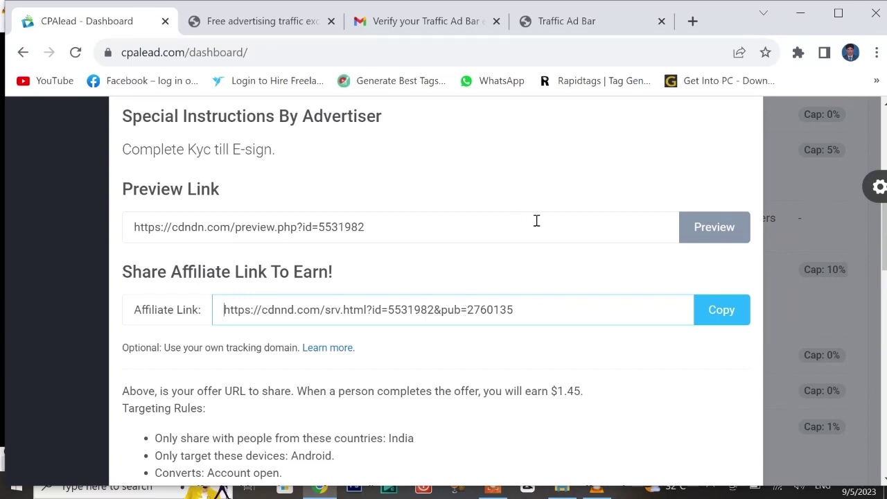
scroll(537, 220, up, 3)
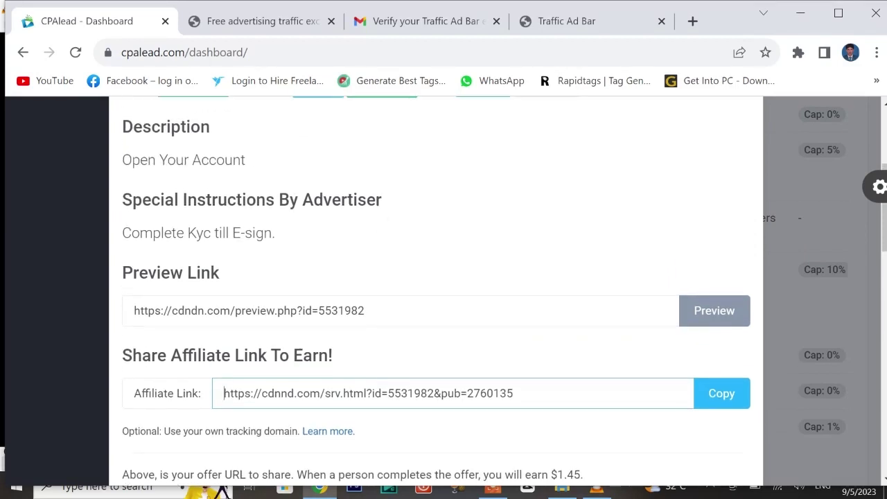
scroll(435, 291, up, 2)
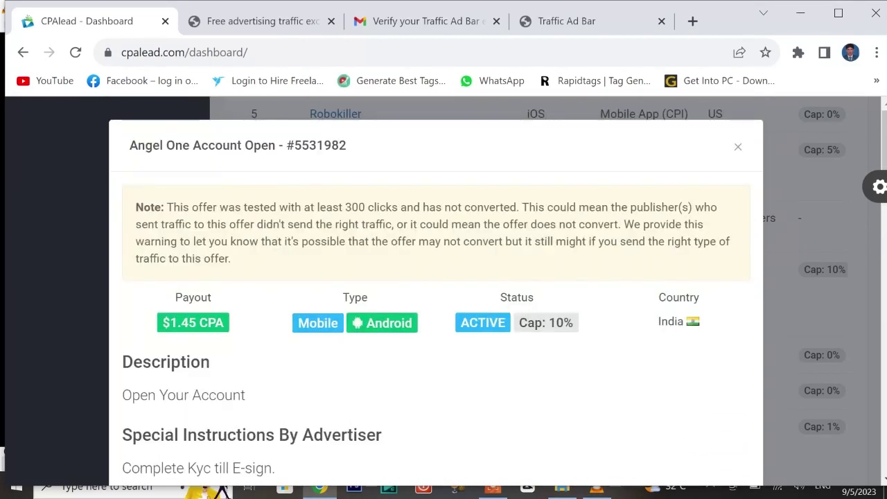
Step: Close the Angel One details and scroll back to the offers table, Robokiller through Fello Kyc
click(738, 147)
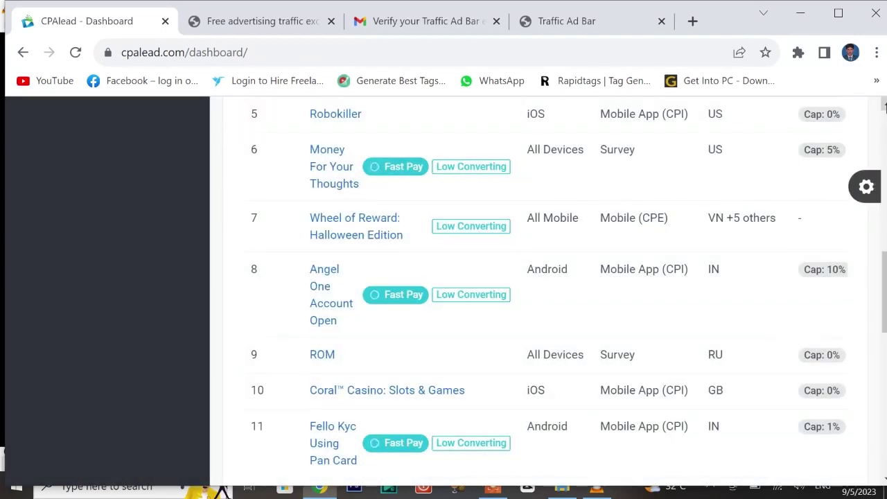
scroll(885, 120, up, 10)
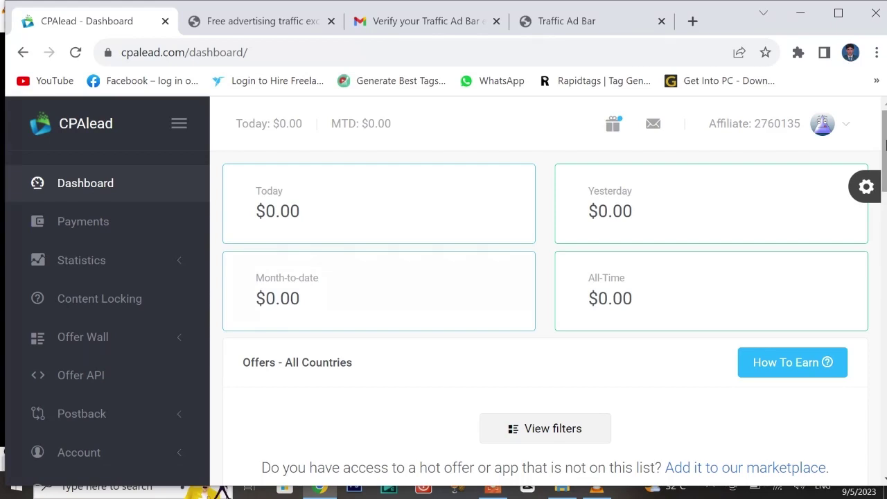
drag(884, 144, 884, 291)
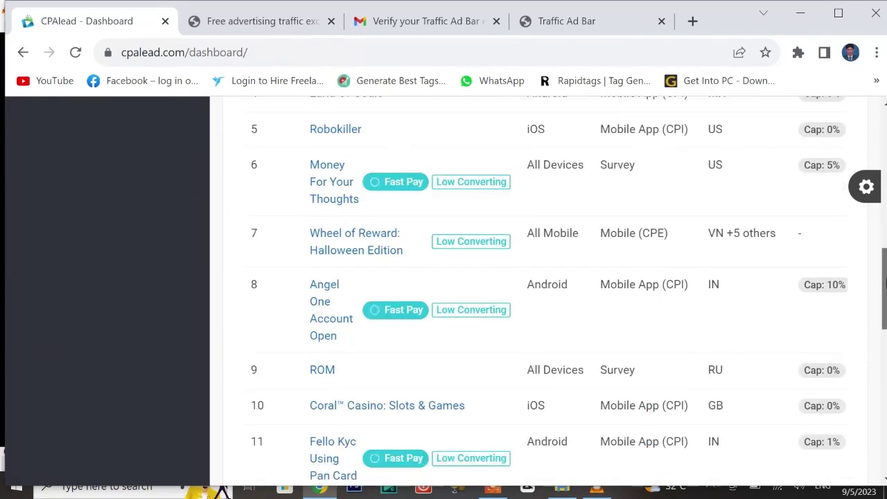
Step: Open the Money For Your Thoughts offer ($1.74, US only) and review its affiliate link section
click(326, 192)
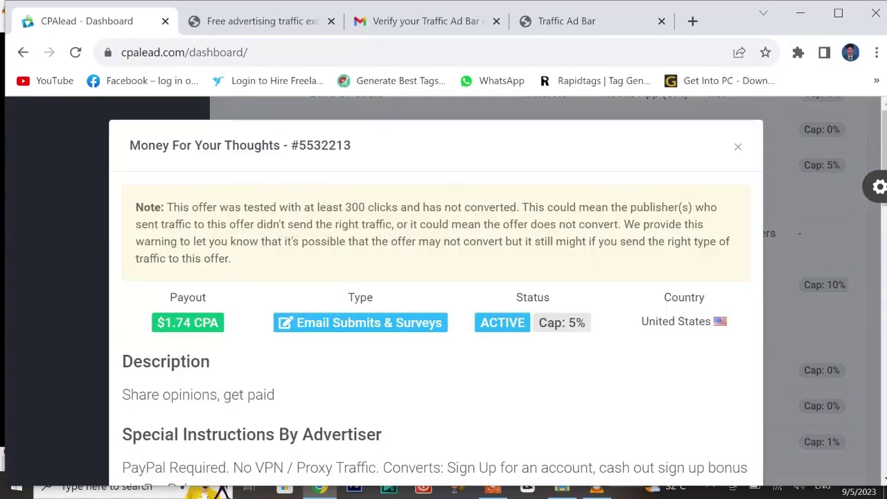
scroll(327, 192, down, 5)
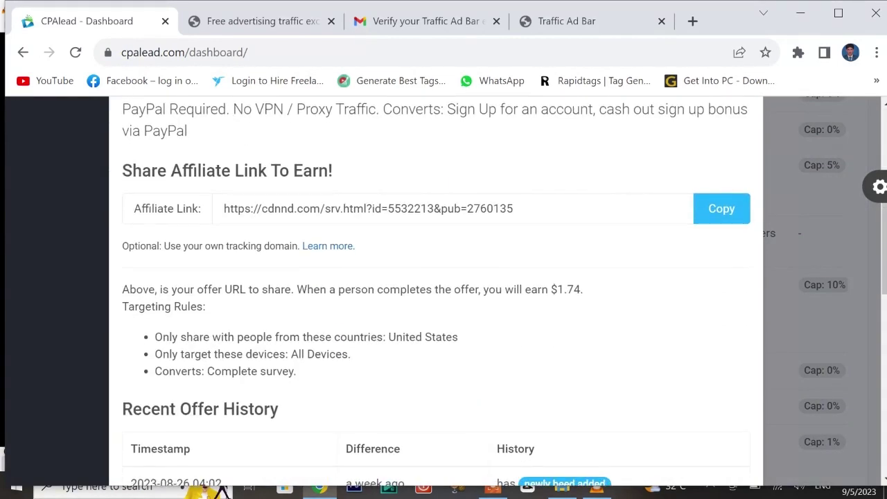
click(528, 213)
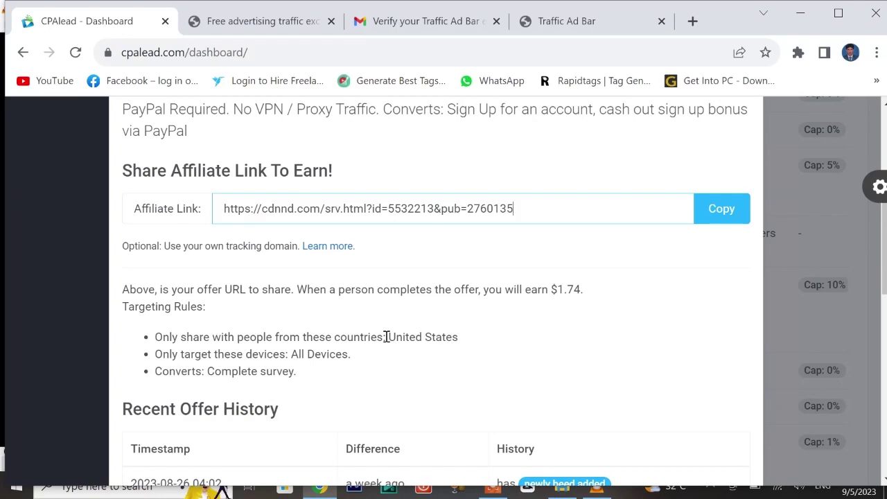
scroll(386, 337, up, 3)
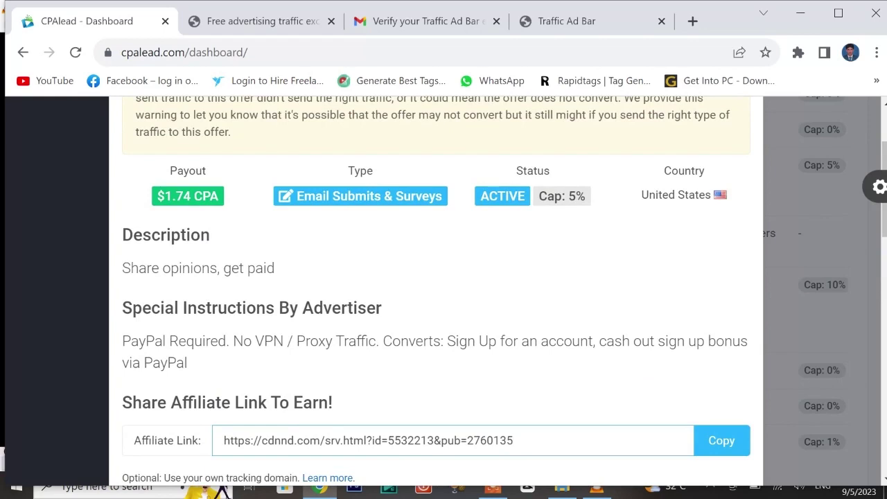
scroll(497, 254, down, 3)
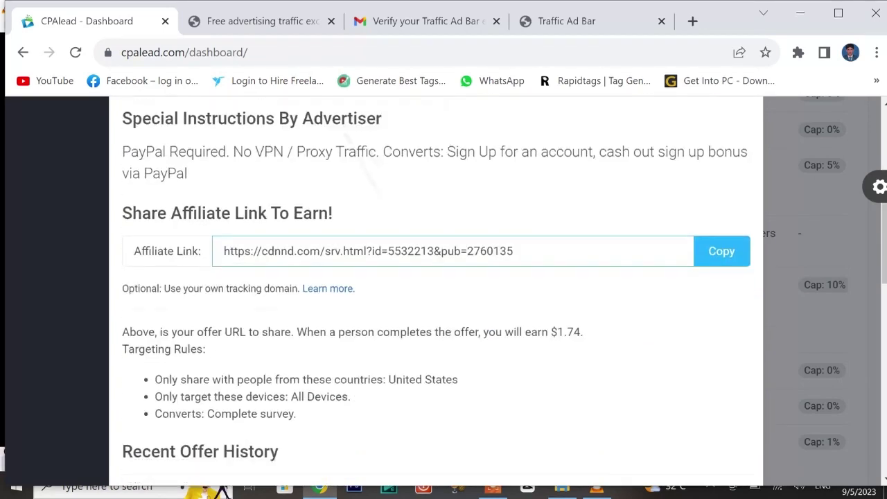
scroll(443, 291, down, 1)
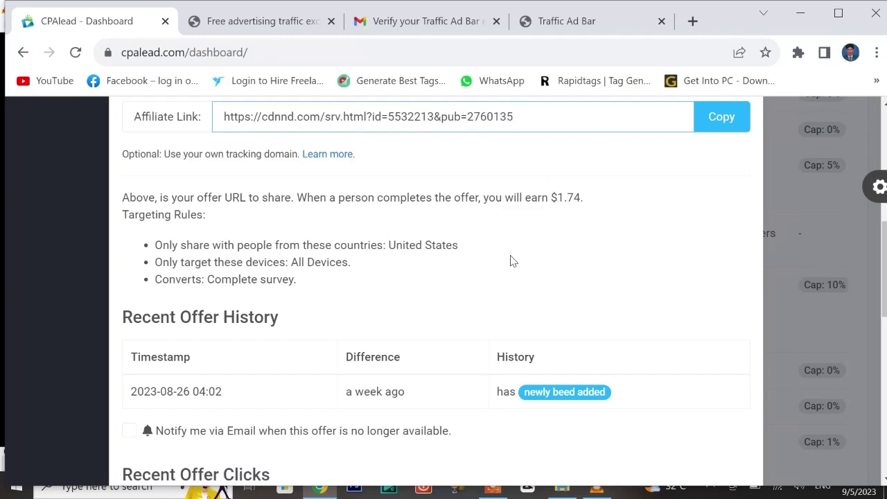
scroll(511, 261, up, 1)
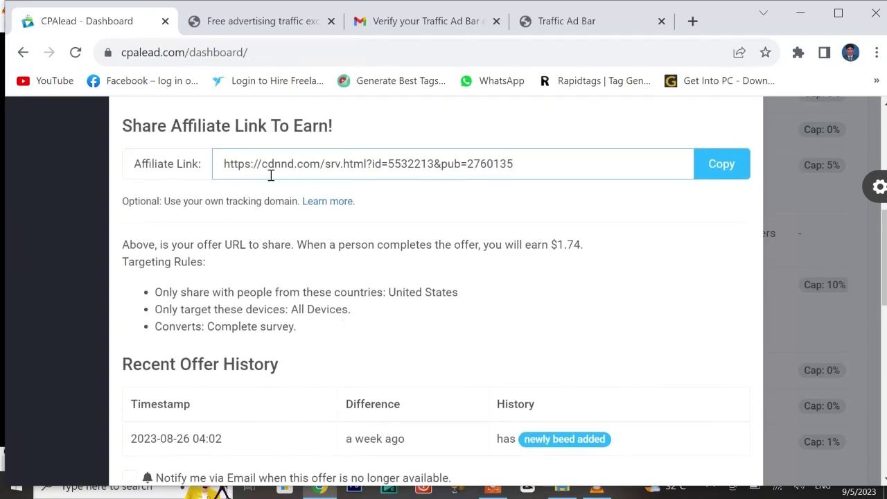
Step: Copy the Money For Your Thoughts affiliate link URL and return to the Traffic Ad Bar tab
triple_click(517, 166)
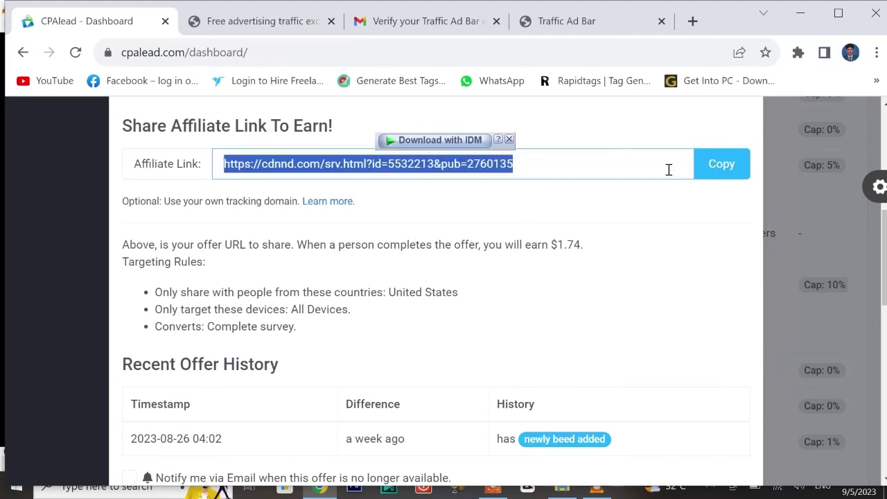
click(723, 168)
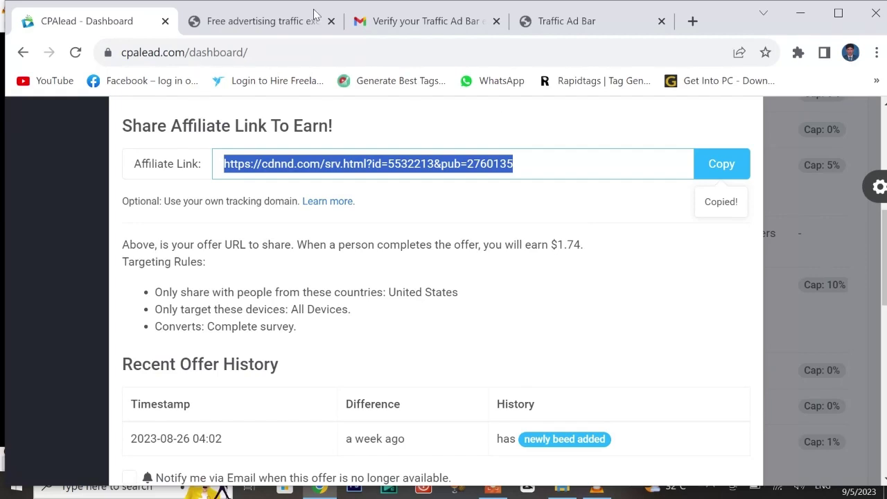
click(270, 22)
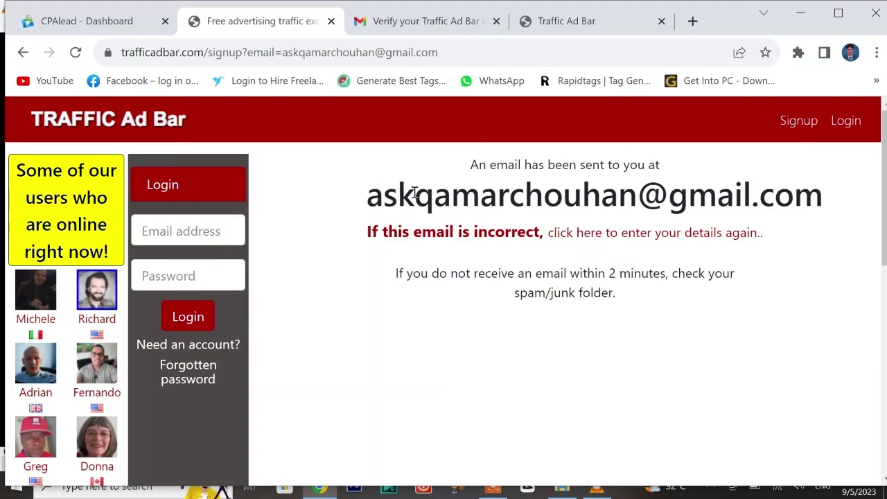
Step: Switch to the 'Verify your Traffic Ad Bar email address' message in Gmail
click(424, 27)
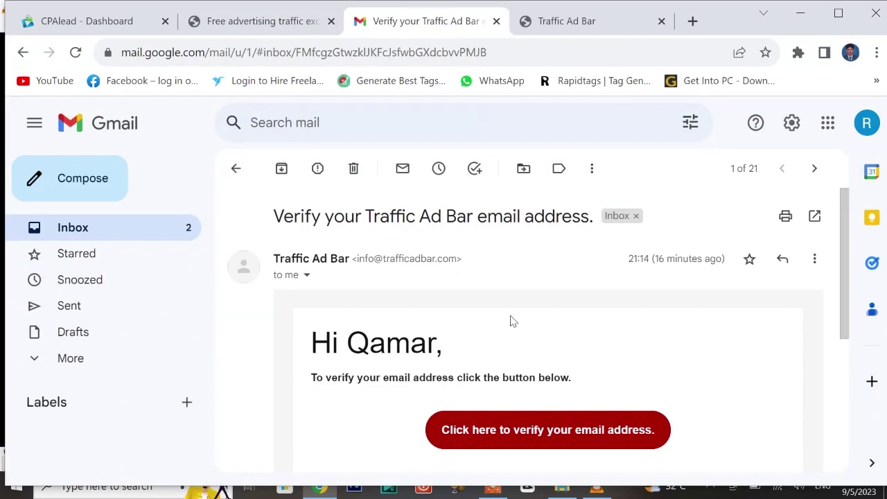
Step: Follow the email's verification link and go to the newly loaded Traffic Ad Bar page
scroll(511, 320, down, 1)
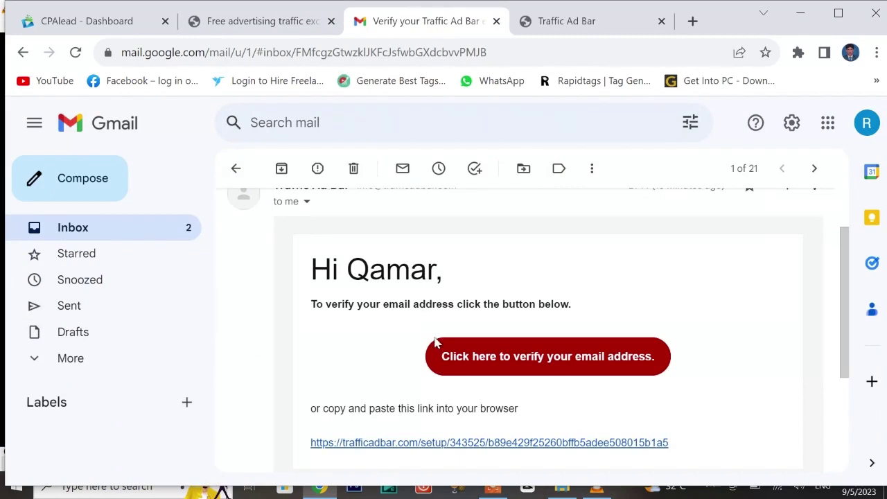
click(536, 359)
click(586, 27)
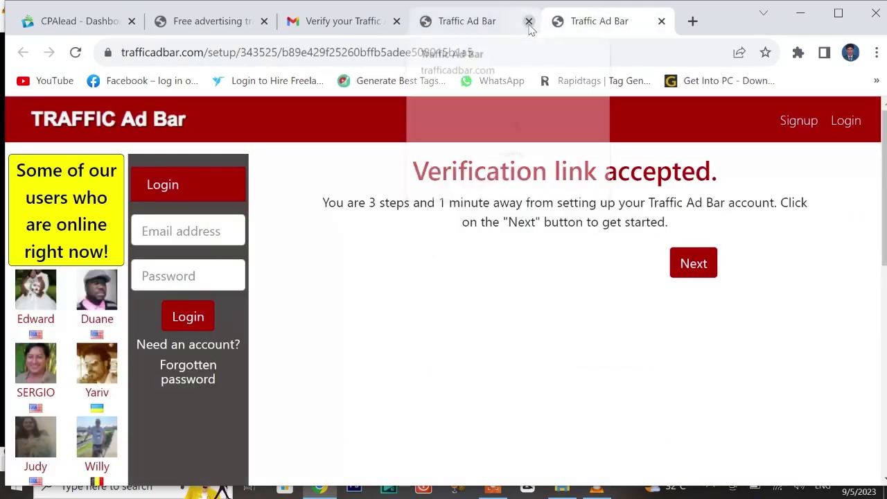
Step: Close the duplicate tab, then enter the user's last name and Male gender in account setup
click(529, 21)
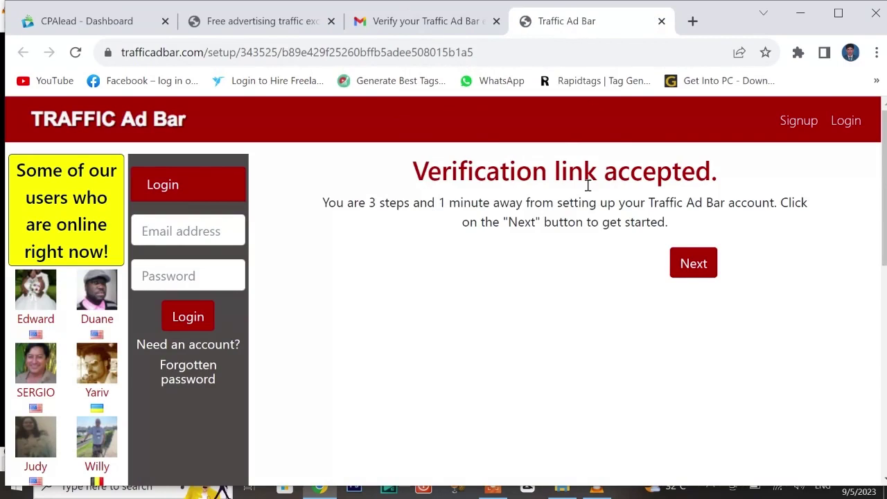
click(689, 272)
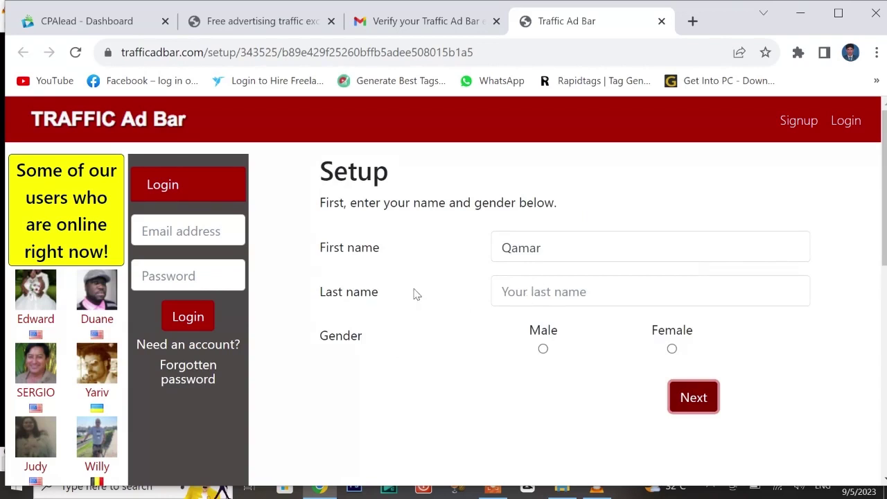
click(531, 291)
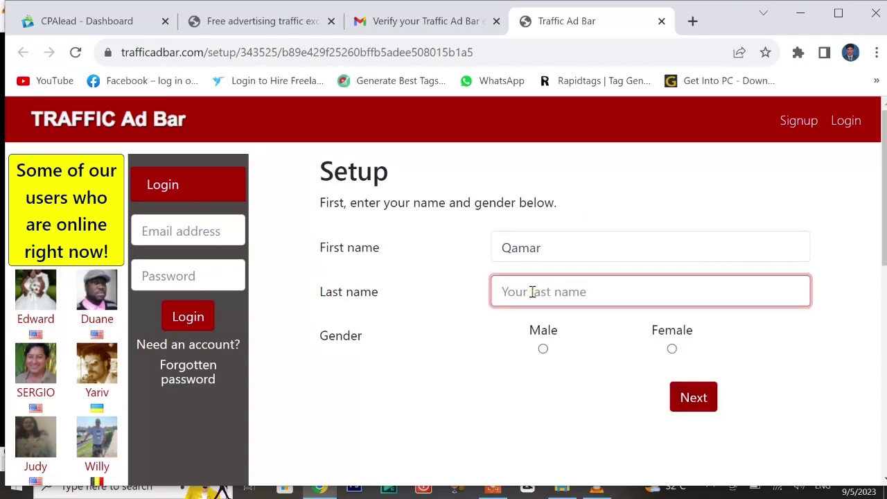
text(chouhan)
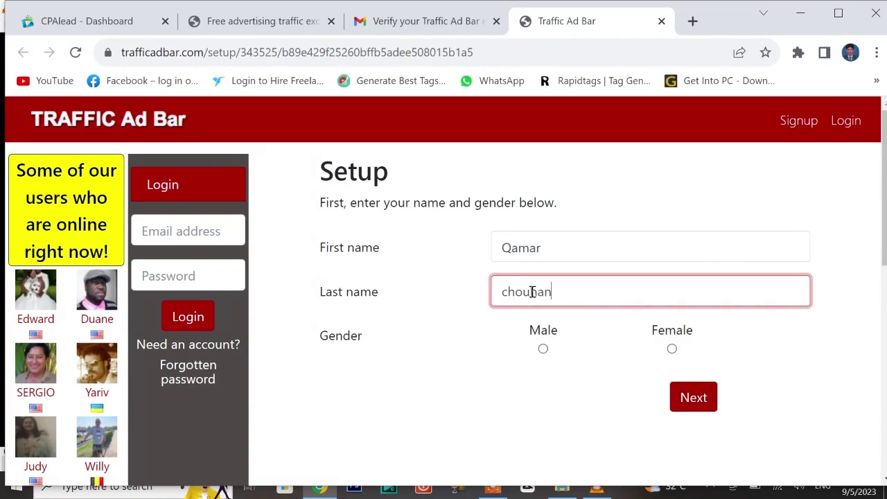
click(542, 348)
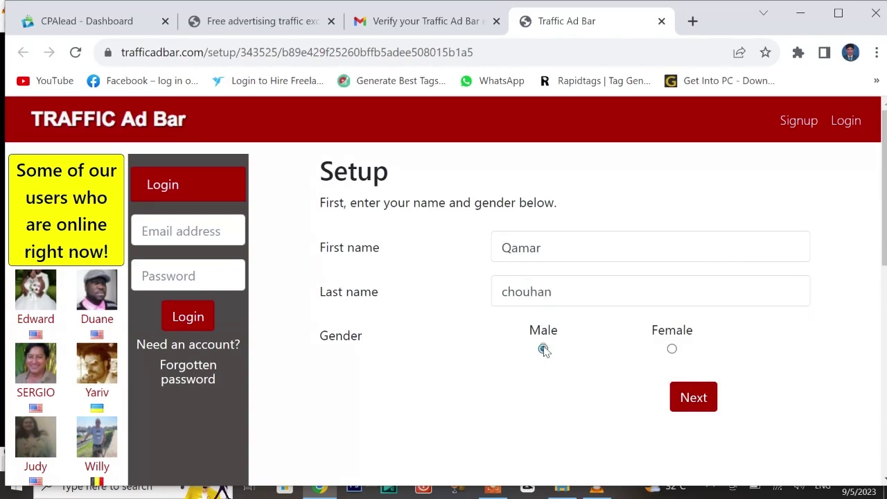
click(706, 397)
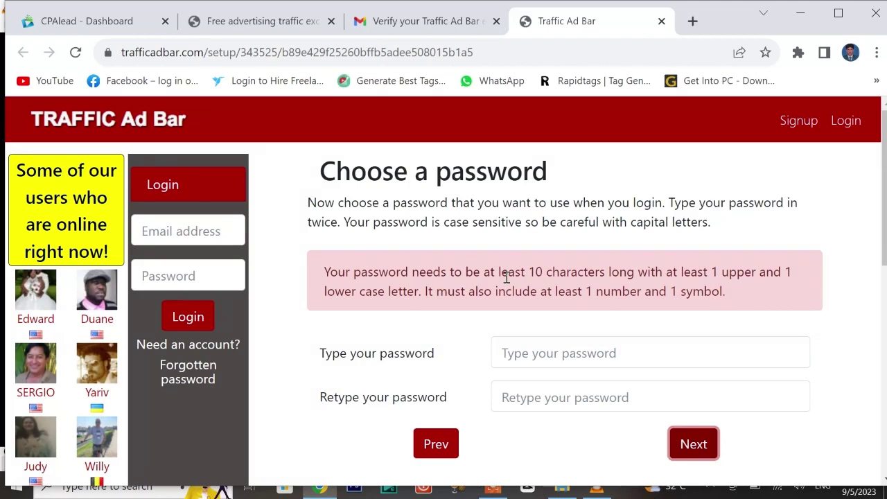
Step: Enter the account password, then choose a username and check its availability
click(561, 355)
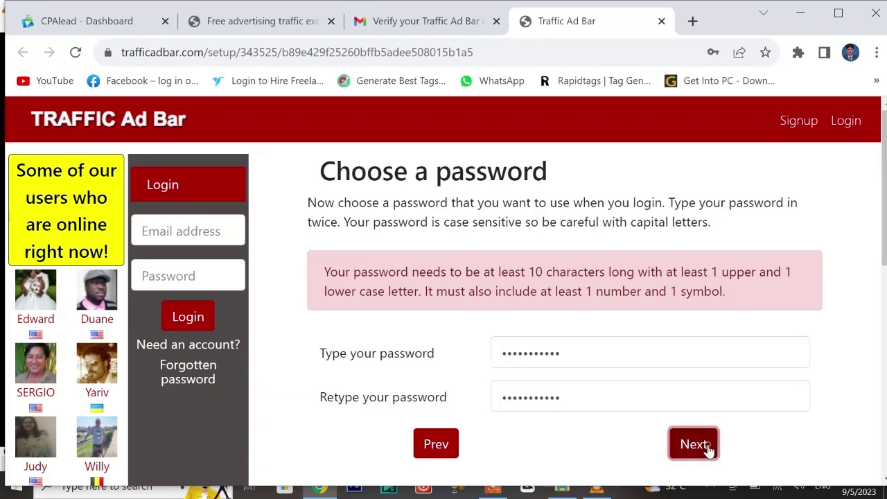
click(692, 442)
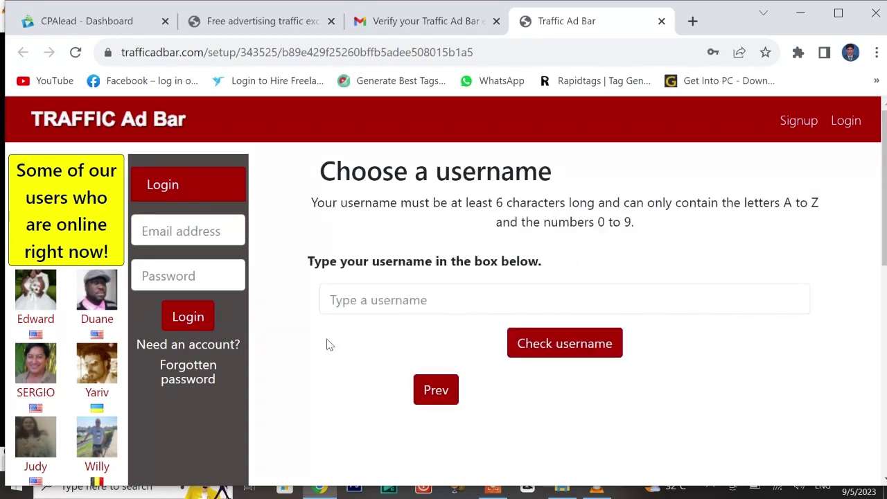
click(368, 302)
text(qamarchouhan)
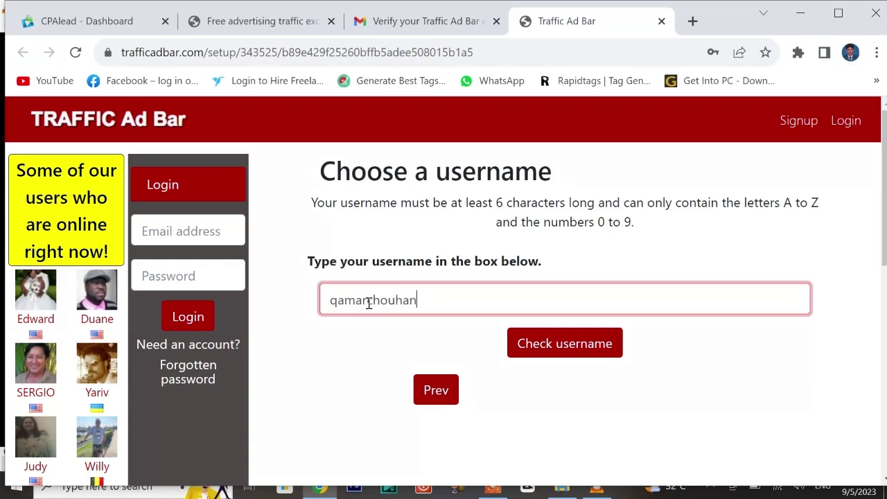
click(547, 344)
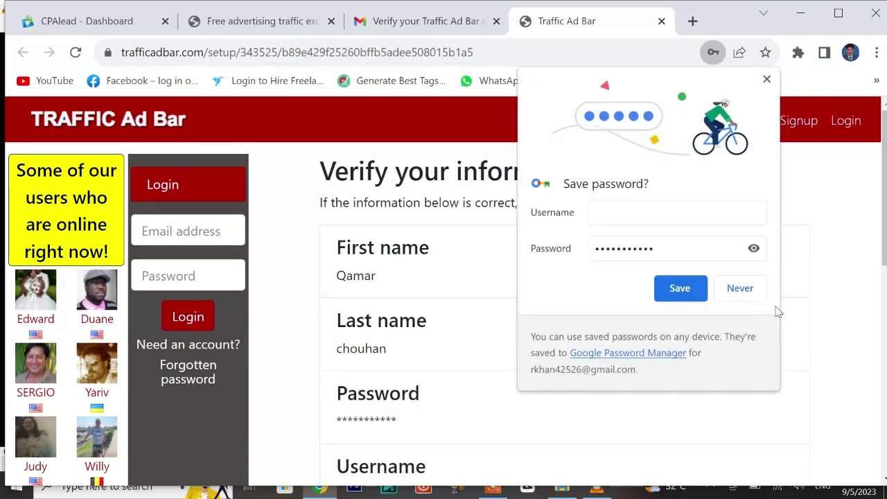
Step: Decline Chrome's offer to save the password and create the Traffic Ad Bar account
click(737, 289)
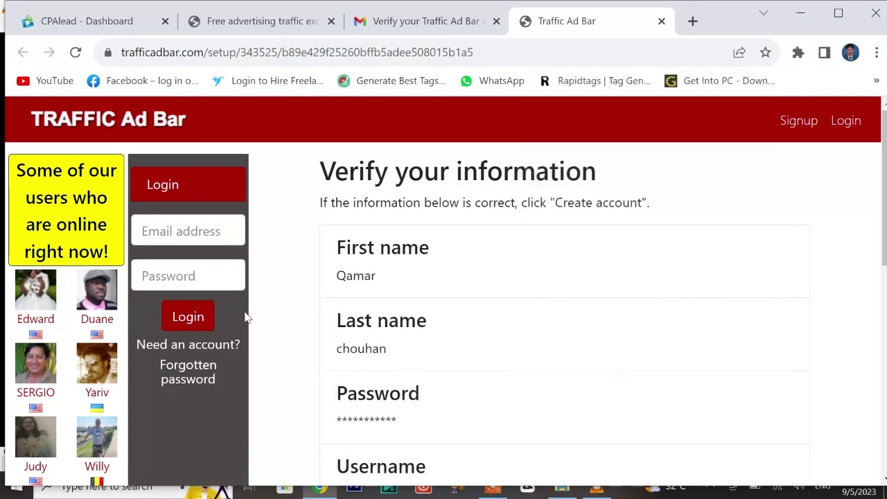
scroll(592, 389, down, 5)
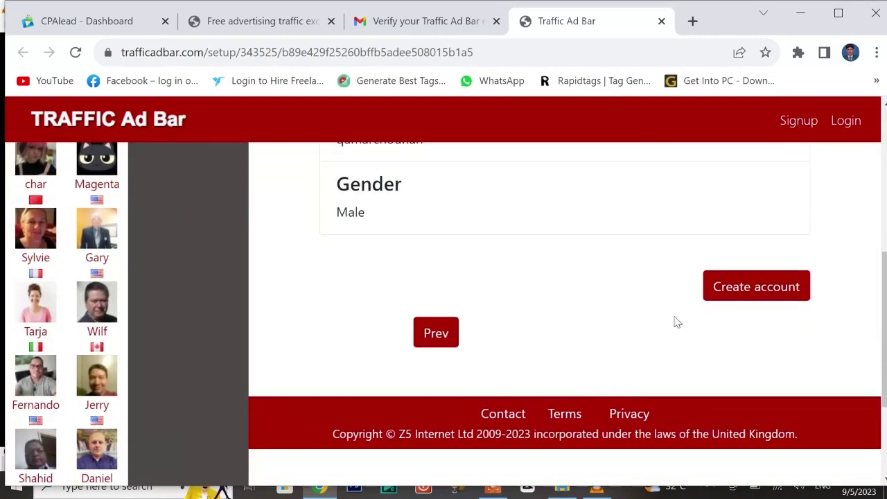
click(748, 292)
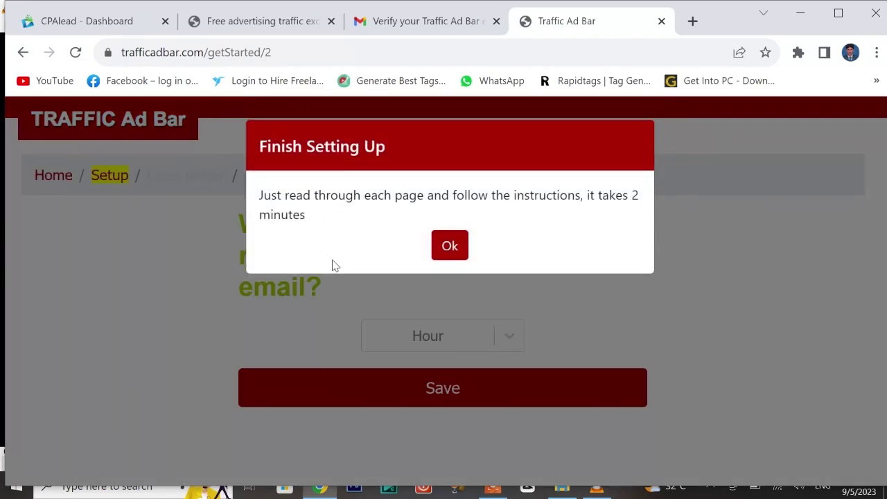
Step: Dismiss the Finish Setting Up notice and save 9:00 as the daily bonus email hour
click(440, 248)
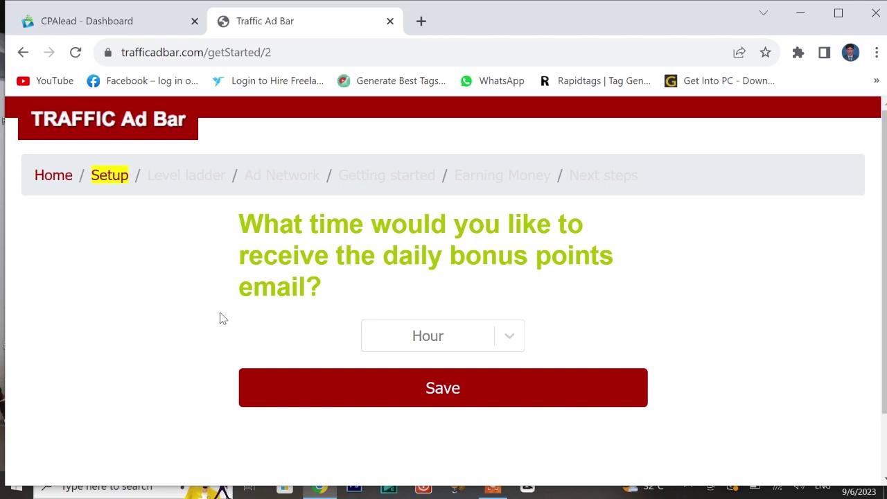
click(508, 338)
key(Down)
key(Down)
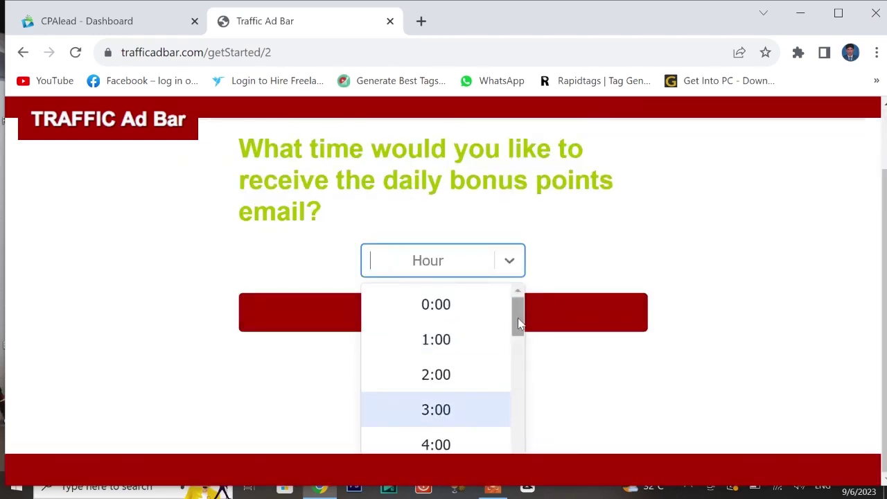
drag(519, 323, 518, 359)
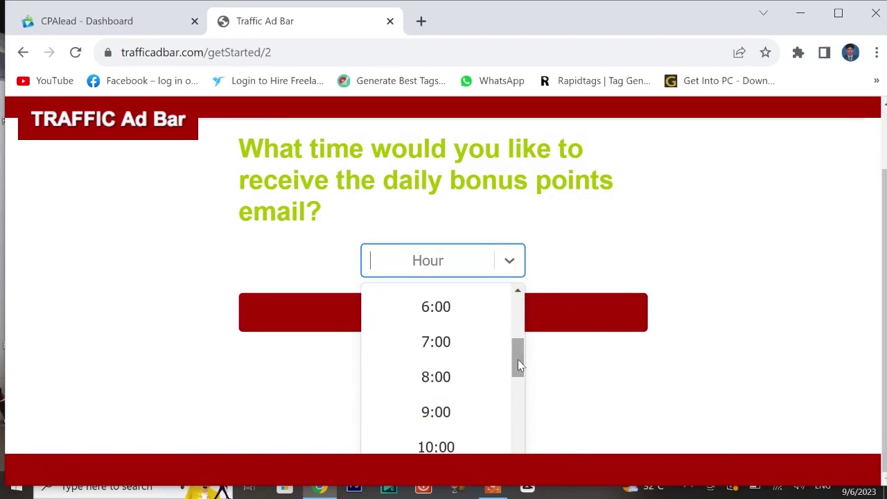
click(451, 411)
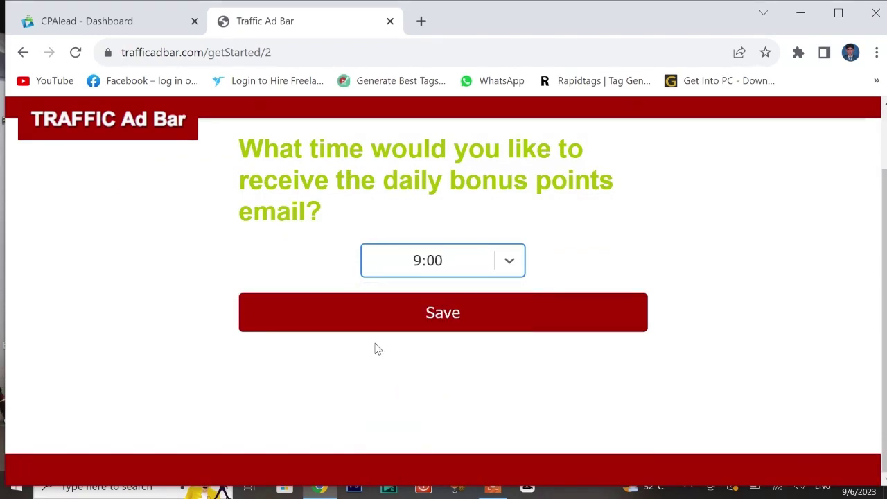
click(404, 317)
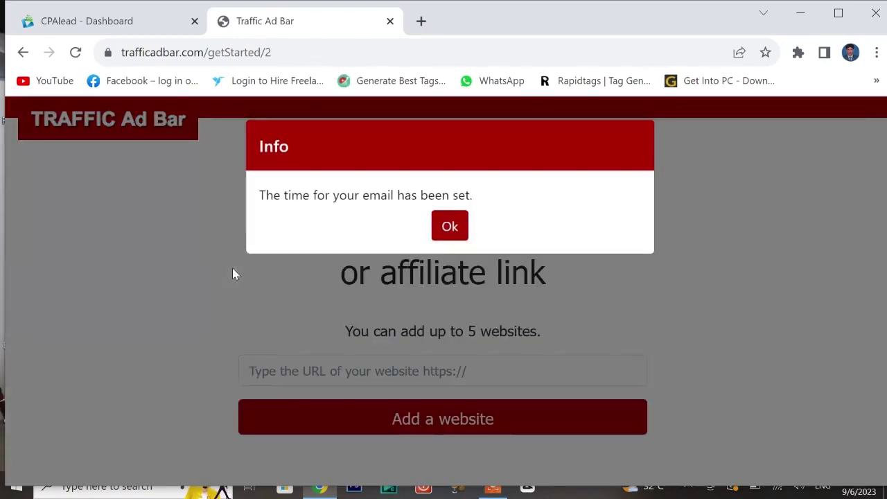
Step: Acknowledge the confirmation, then paste the CPAlead affiliate link as a new website
click(450, 228)
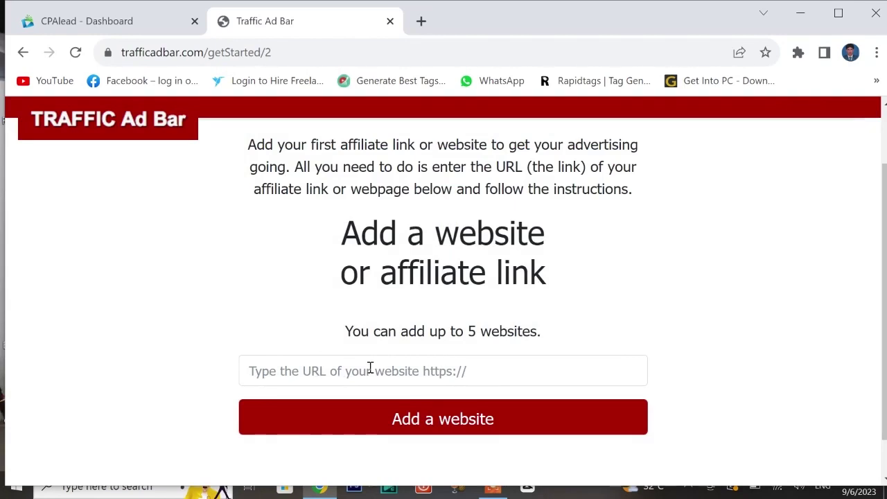
click(500, 376)
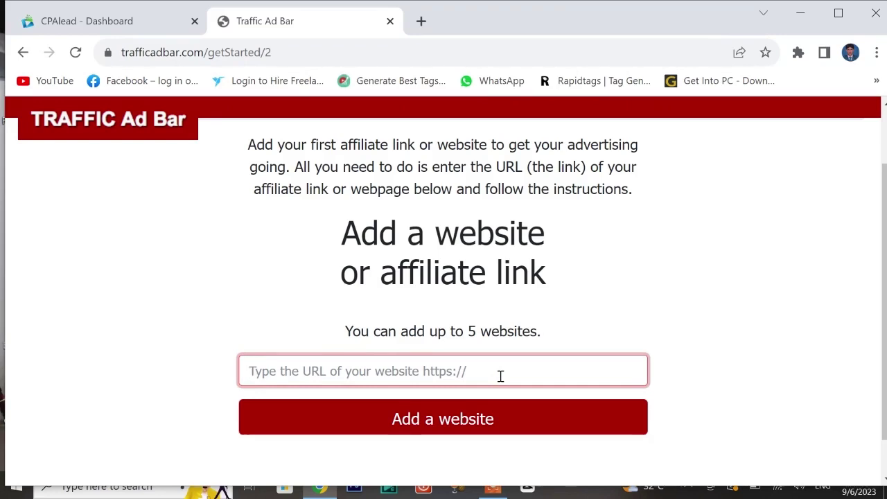
text(https://cdnnd.com/srv.html?id=5532213&pub=2760135)
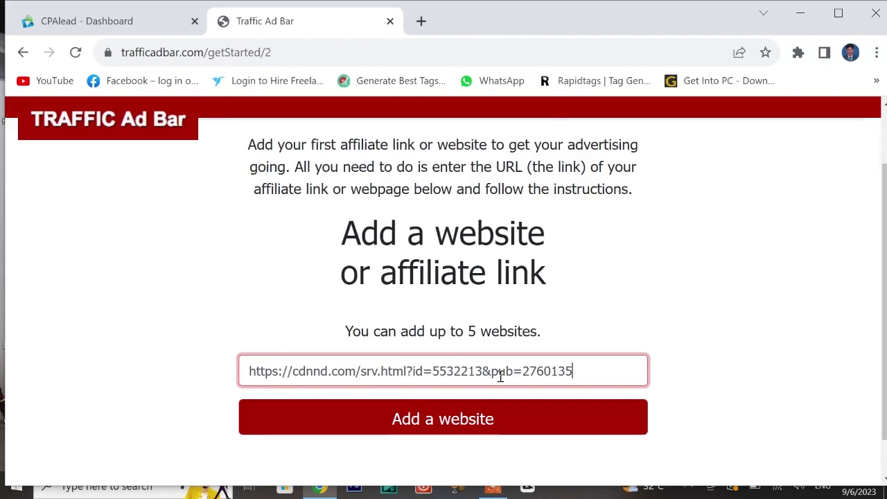
click(432, 422)
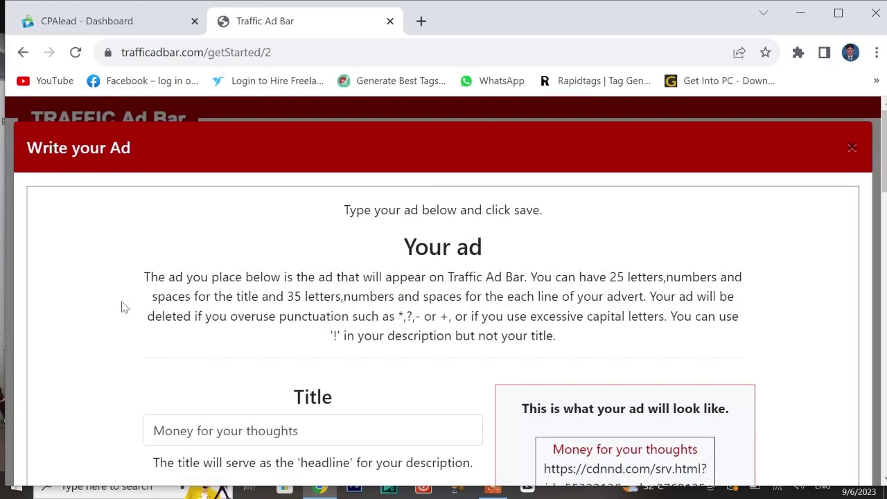
Step: Enter 'sign up and earn' as Ad line 1 under the 'Money for your thoughts' title
scroll(121, 306, down, 4)
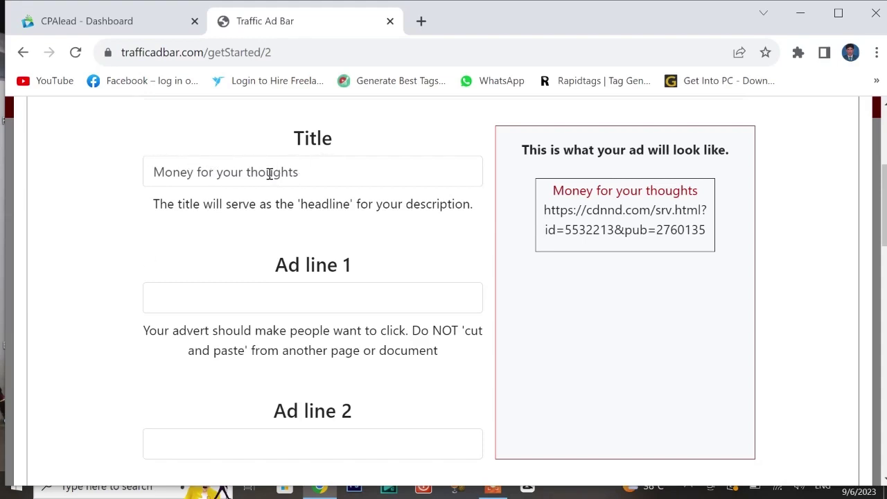
click(326, 170)
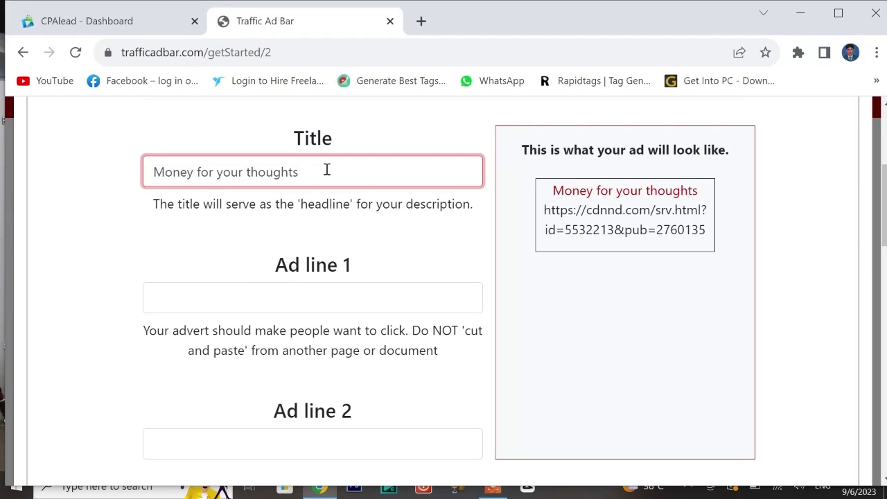
click(220, 295)
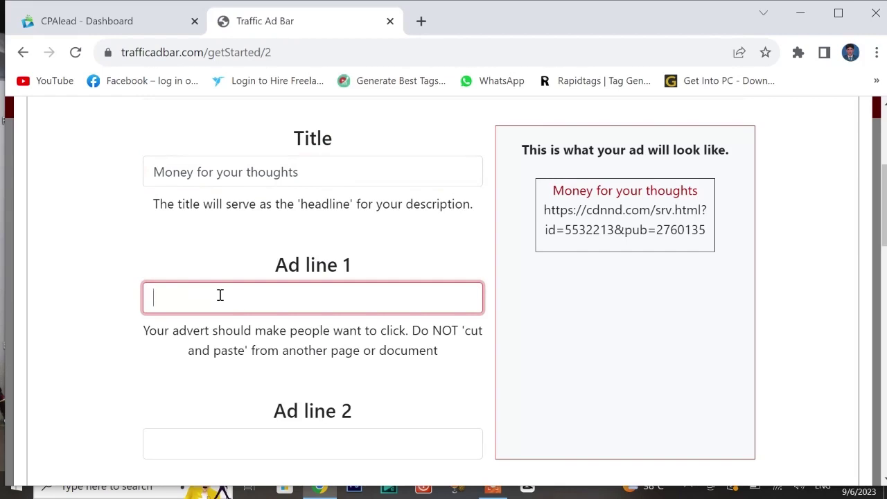
text(sig)
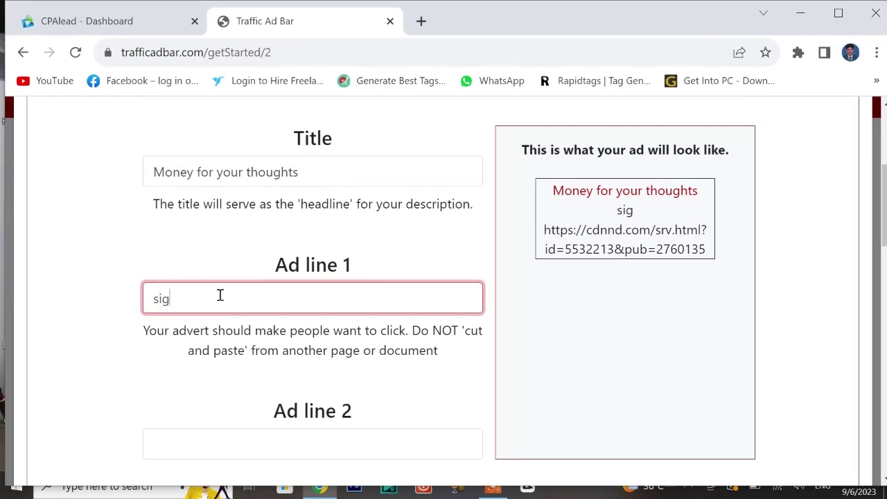
text(n up)
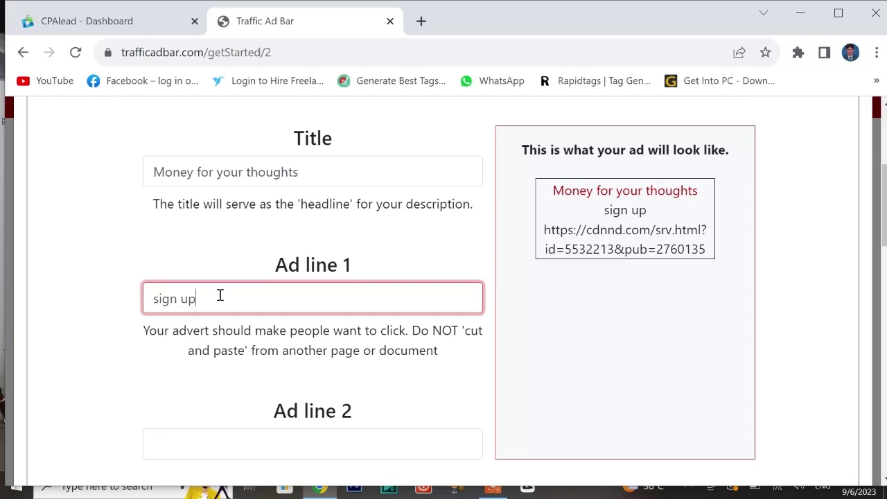
text( and)
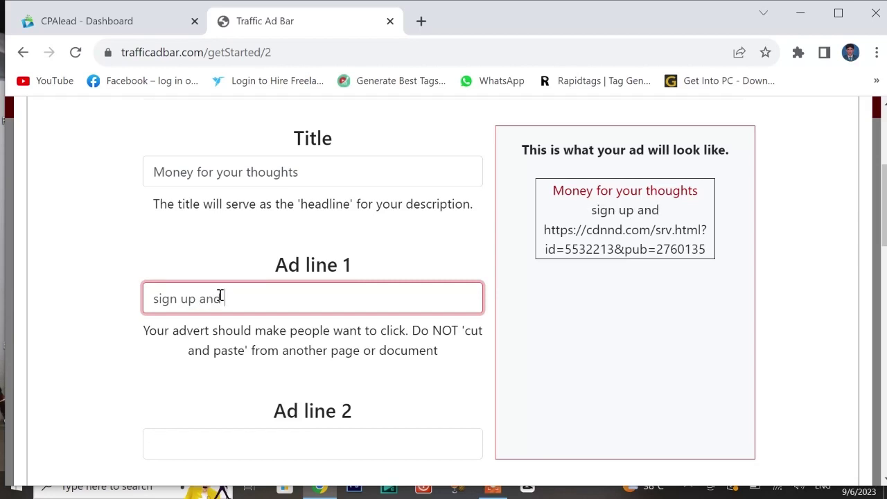
text( earn)
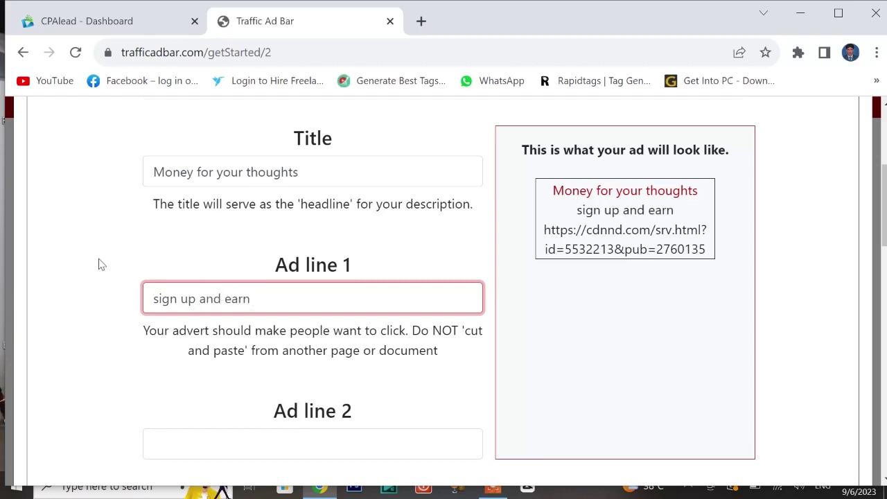
click(63, 319)
scroll(62, 318, down, 2)
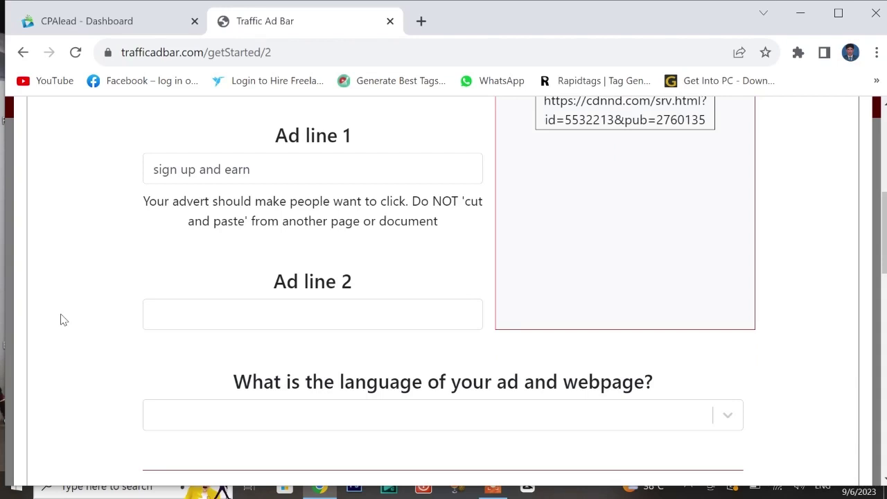
scroll(63, 318, down, 2)
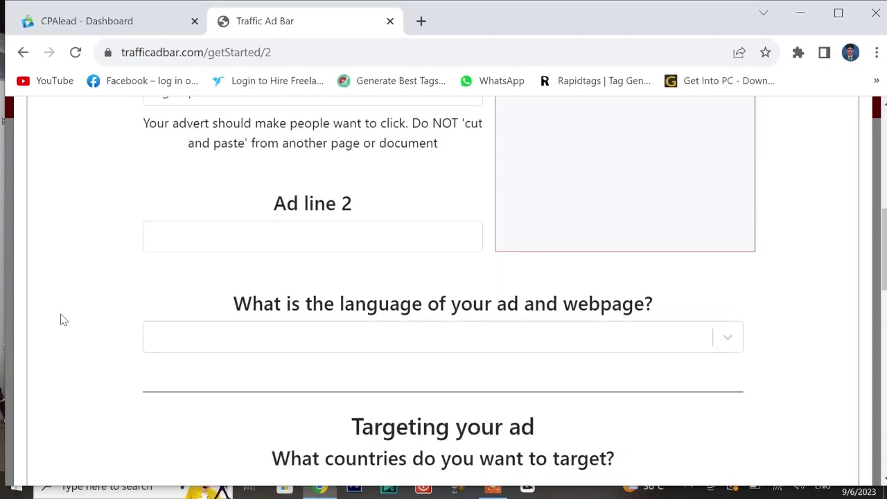
Step: Search the language list for 'en' and select English (EN) for the ad
scroll(62, 318, down, 1)
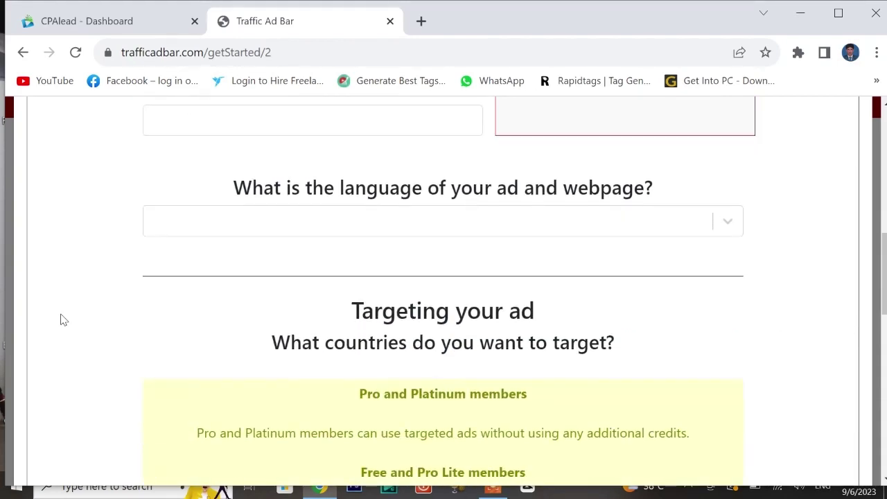
click(316, 221)
text(en)
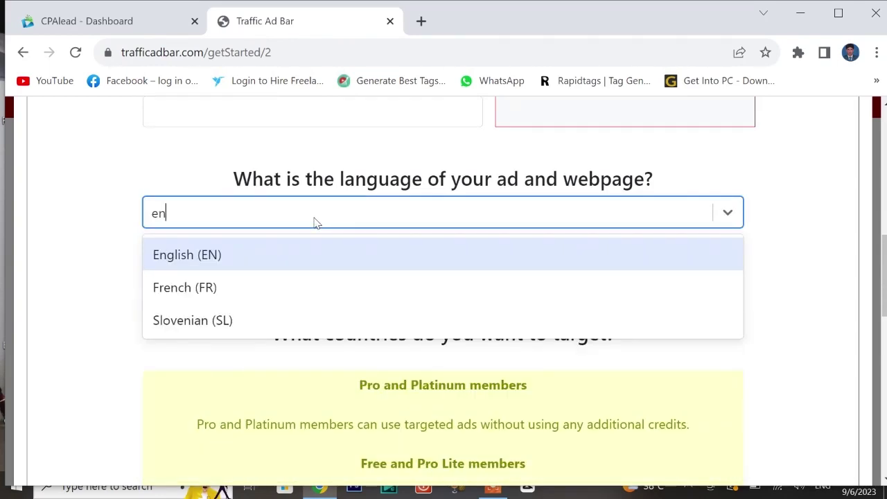
click(169, 255)
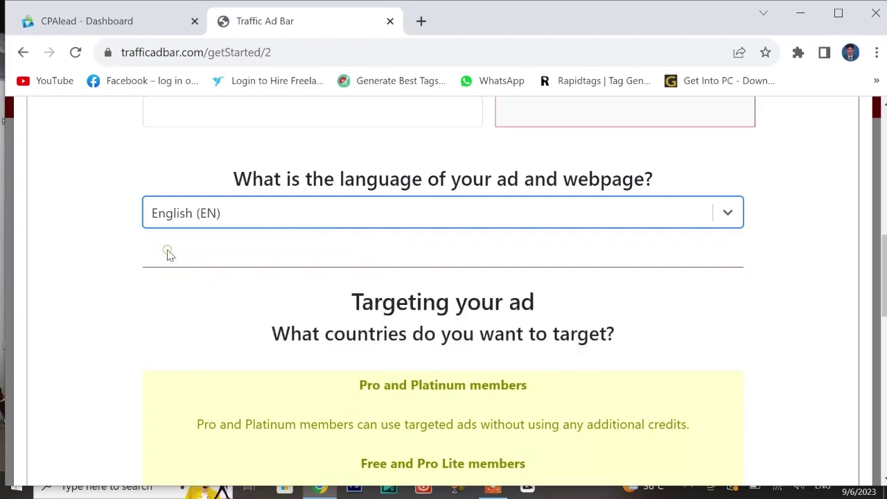
click(104, 283)
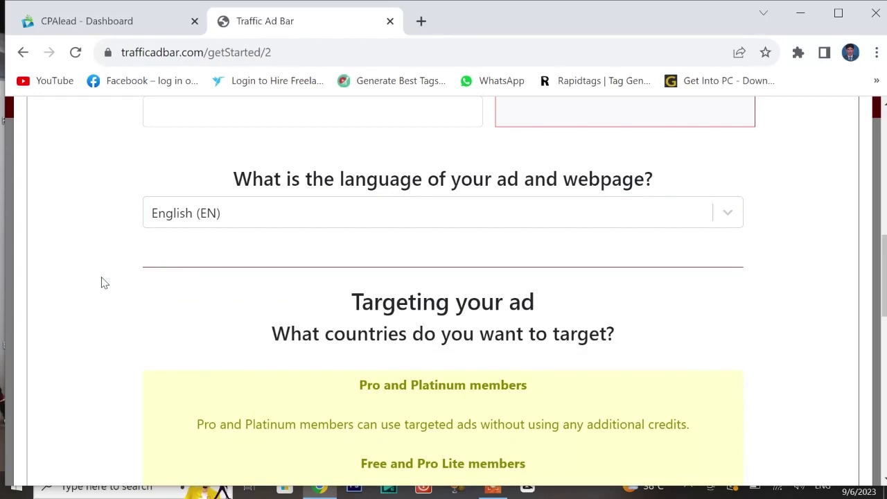
scroll(104, 283, down, 2)
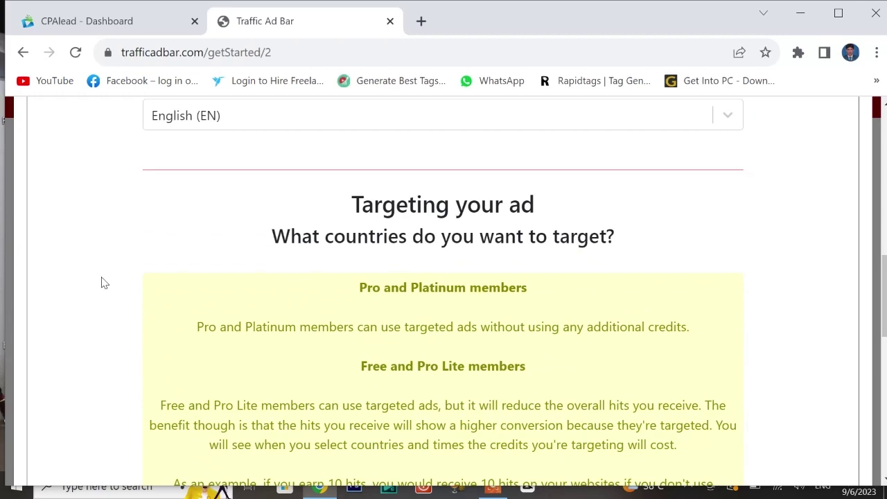
Step: Replace All Countries targeting with United States of America (US), found by searching 'uni'
scroll(104, 282, down, 5)
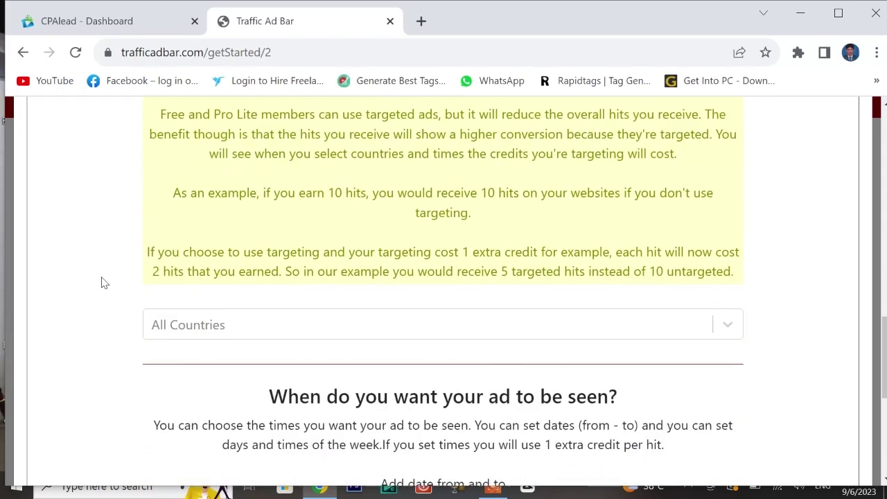
scroll(104, 283, down, 1)
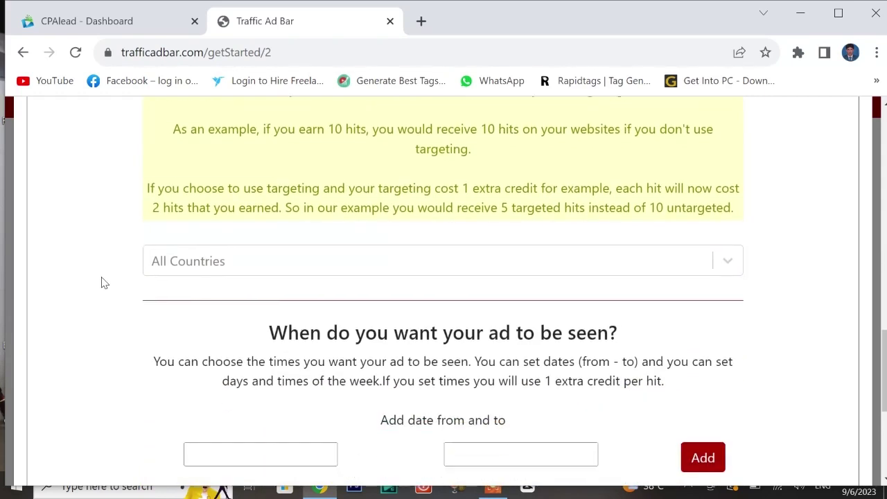
click(300, 262)
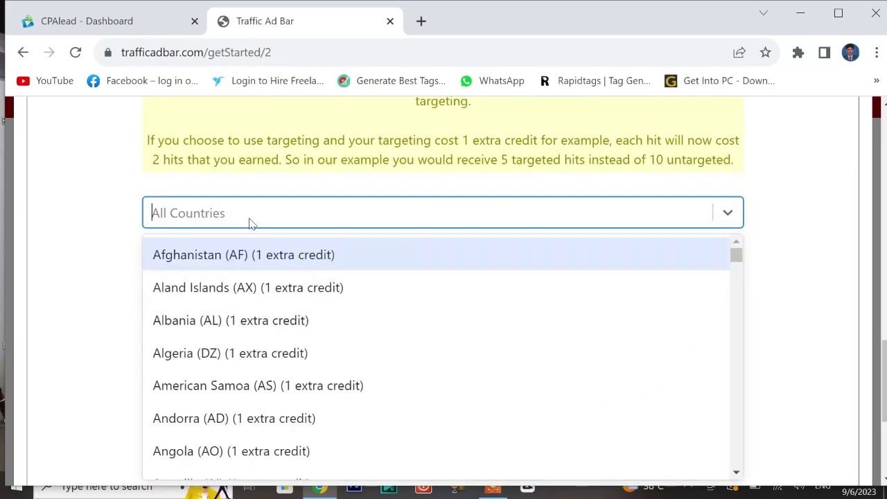
text(uni)
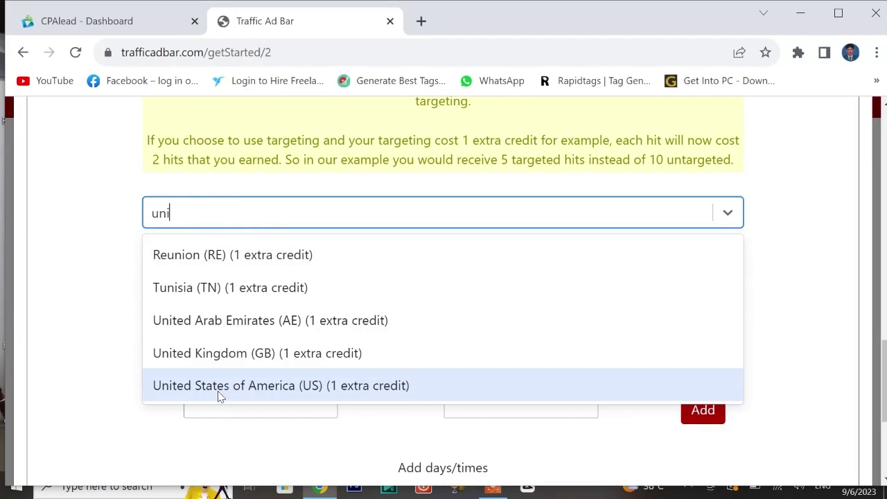
click(220, 392)
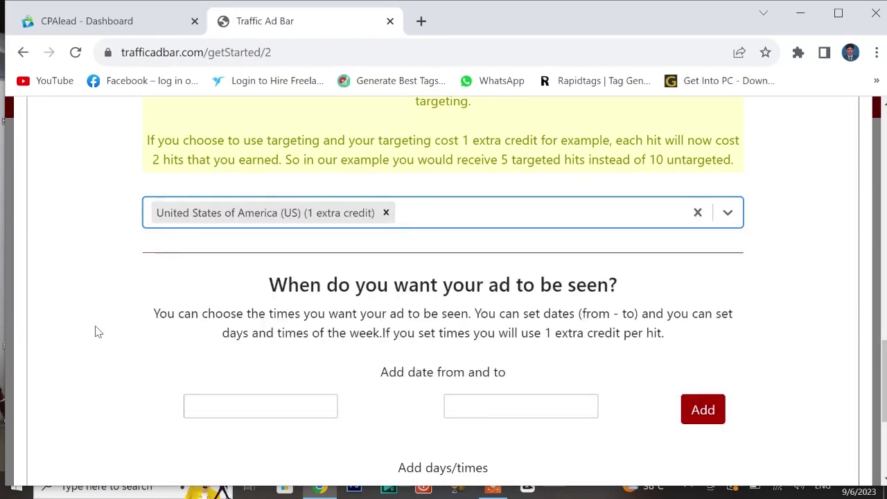
key(Down)
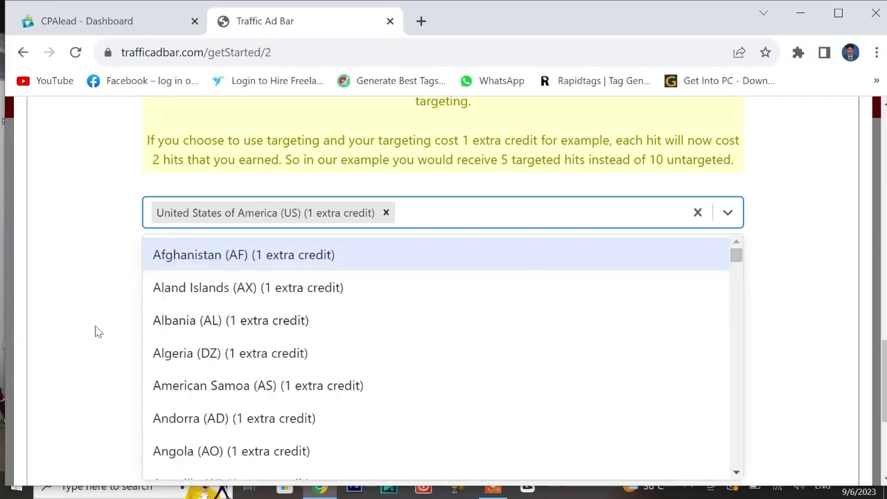
key(Down)
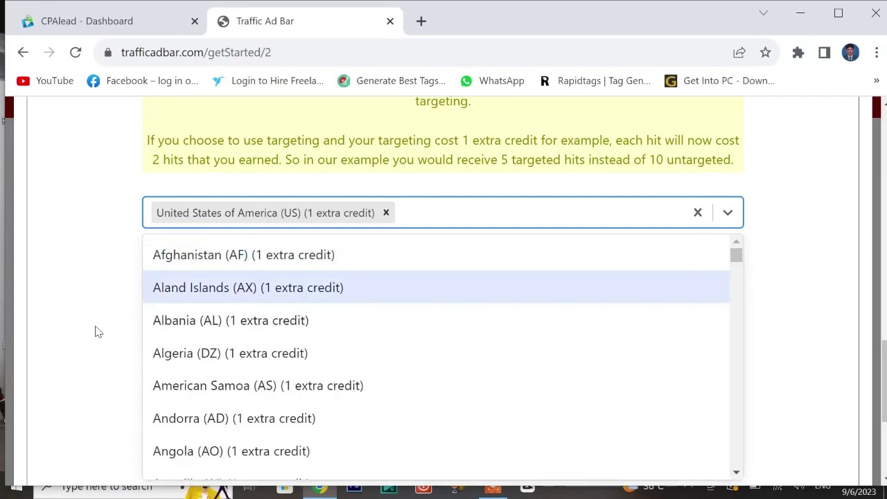
click(98, 332)
scroll(99, 332, down, 2)
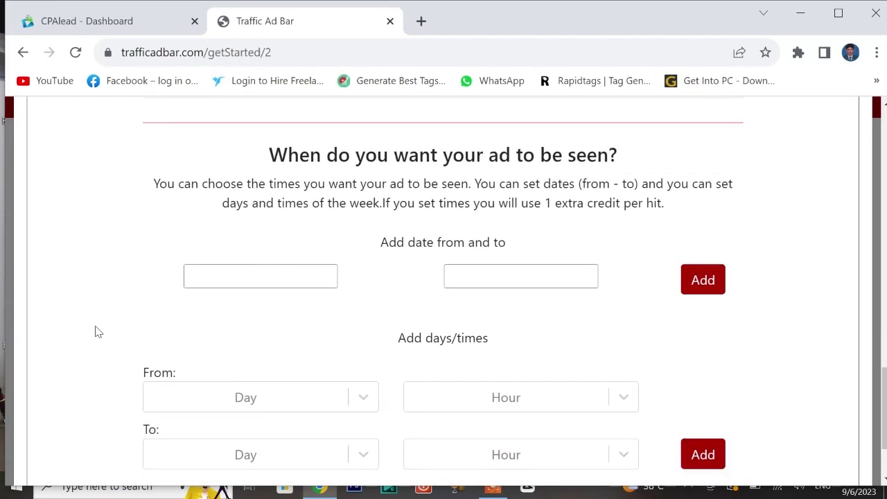
Step: Pick Sep 06 2023 as the start date and Sep 07 2023 as the end date
click(289, 275)
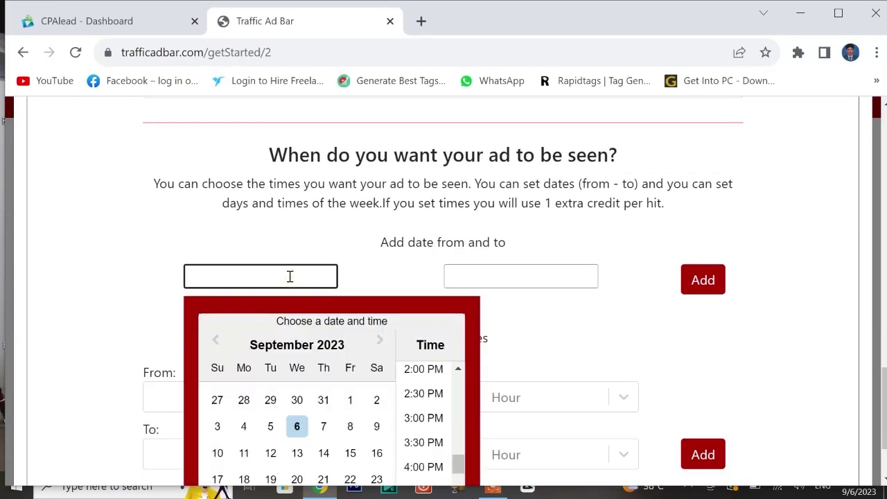
click(297, 427)
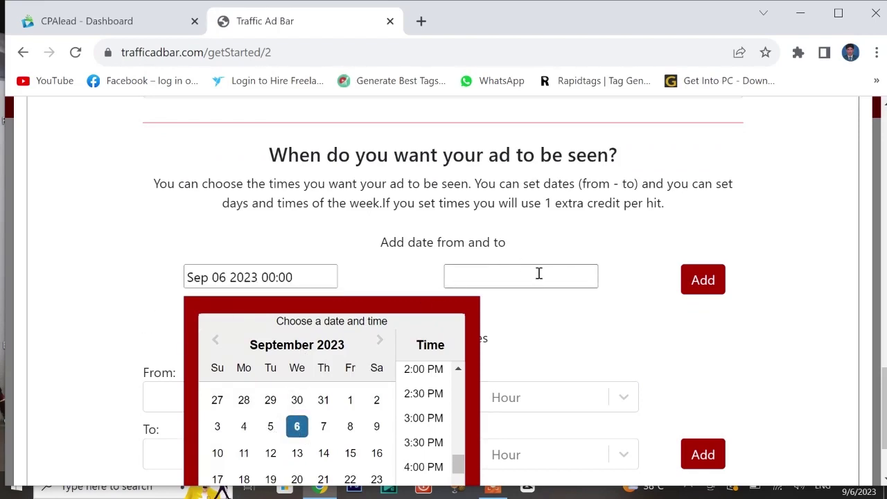
click(539, 274)
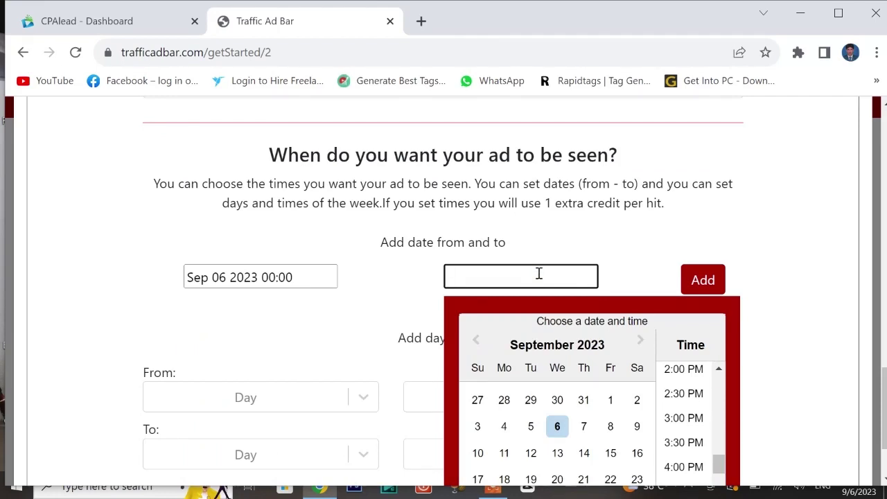
click(584, 426)
click(63, 266)
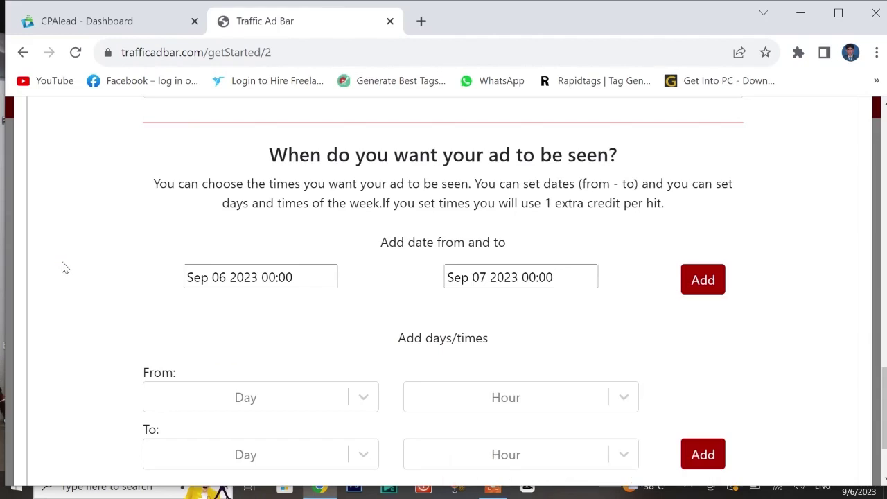
scroll(63, 267, down, 3)
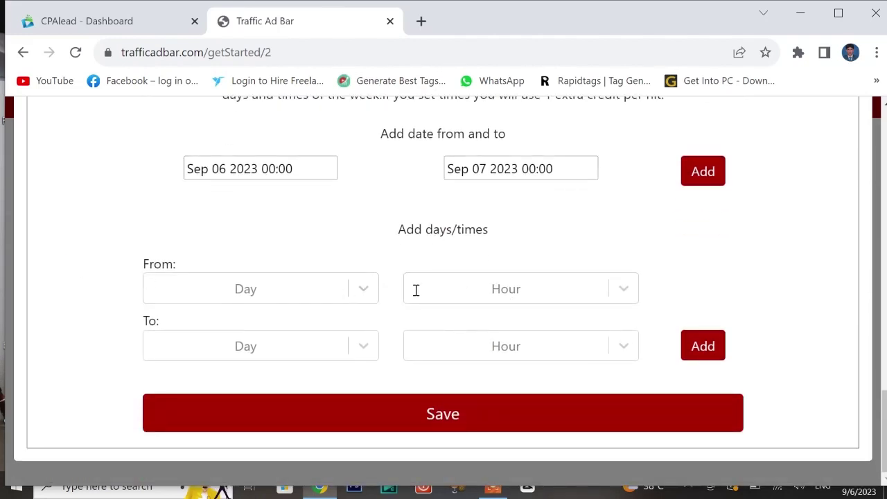
Step: Set the days/times range from Monday at 3:00 to Tuesday
click(305, 298)
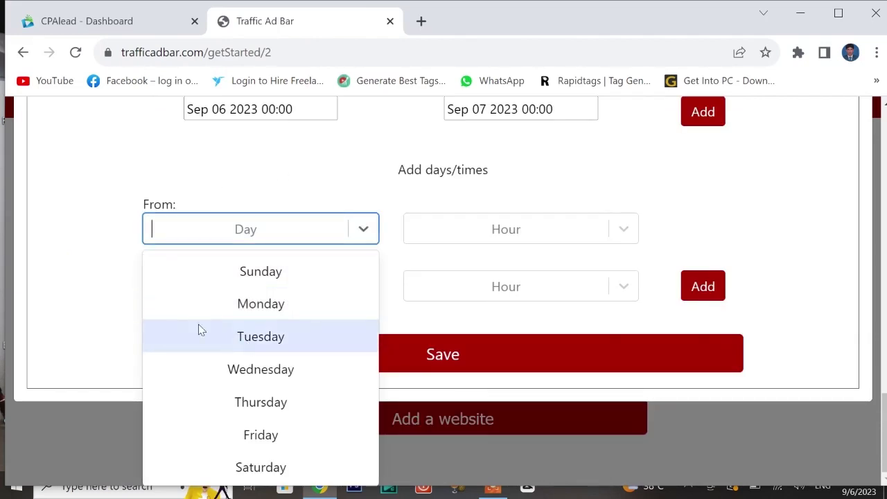
click(237, 299)
click(529, 285)
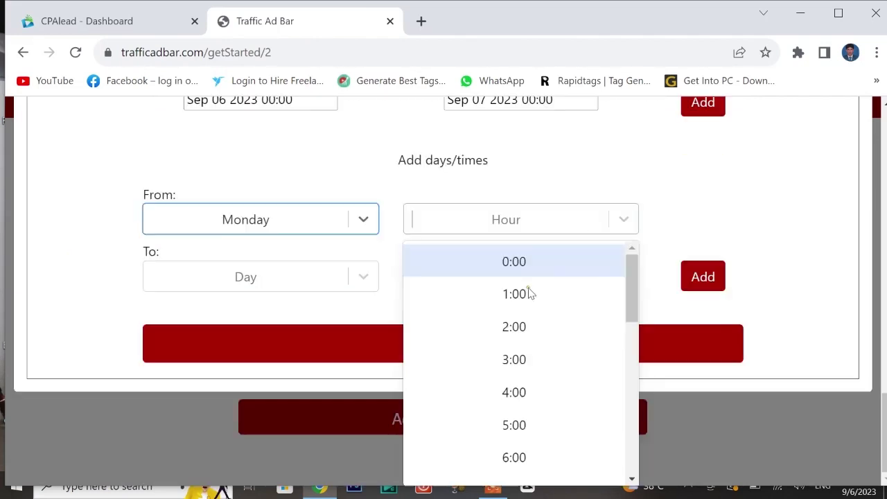
click(497, 366)
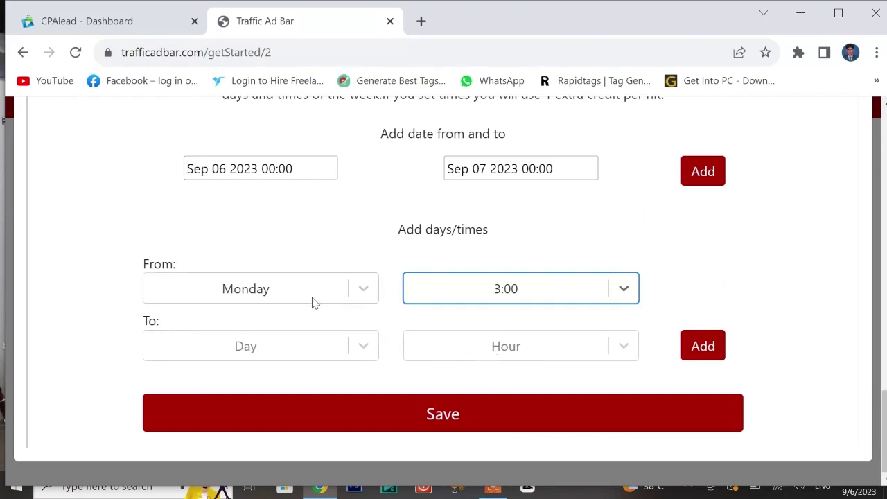
click(269, 349)
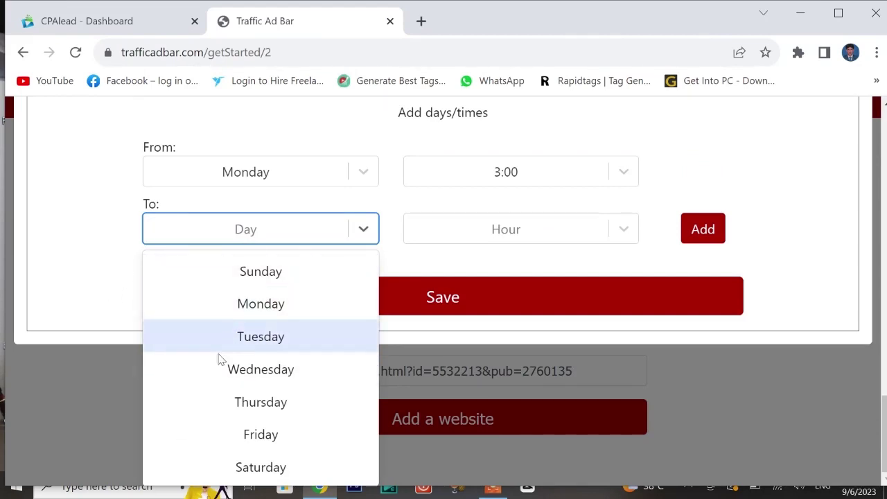
click(246, 338)
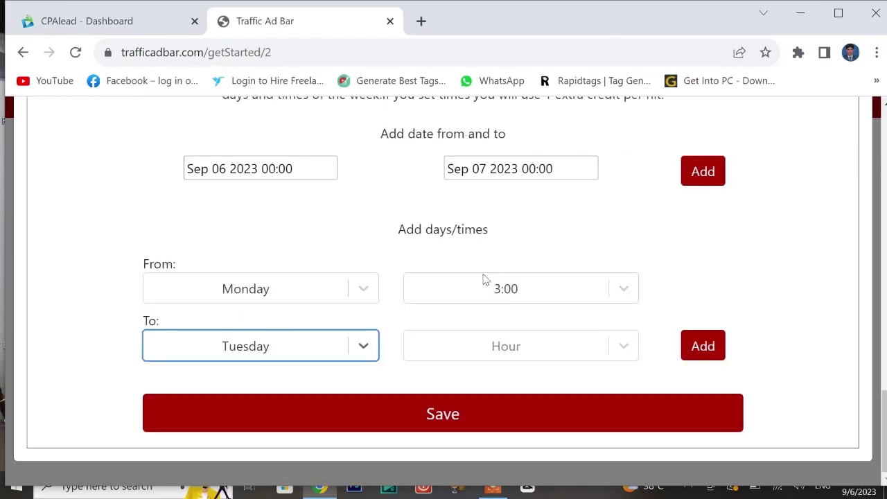
click(103, 299)
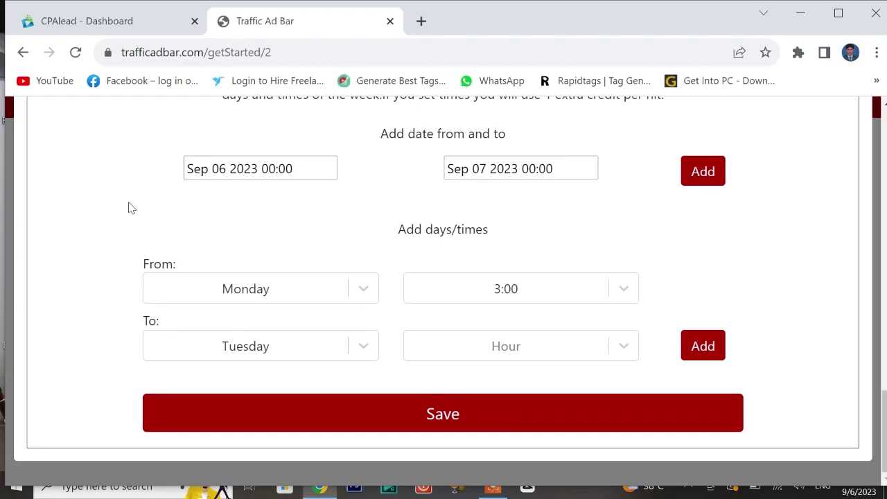
Step: Scroll to the top, go back a page, and close the Write your Ad form with its X
scroll(128, 208, up, 5)
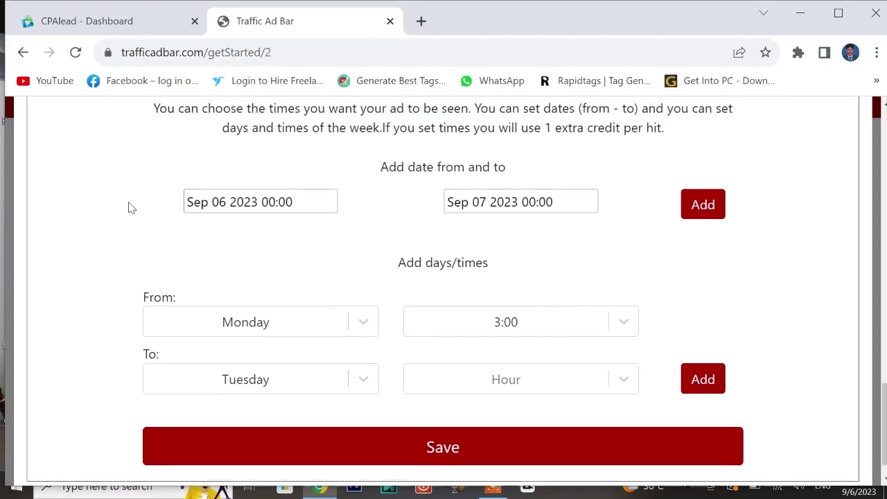
scroll(128, 208, up, 9)
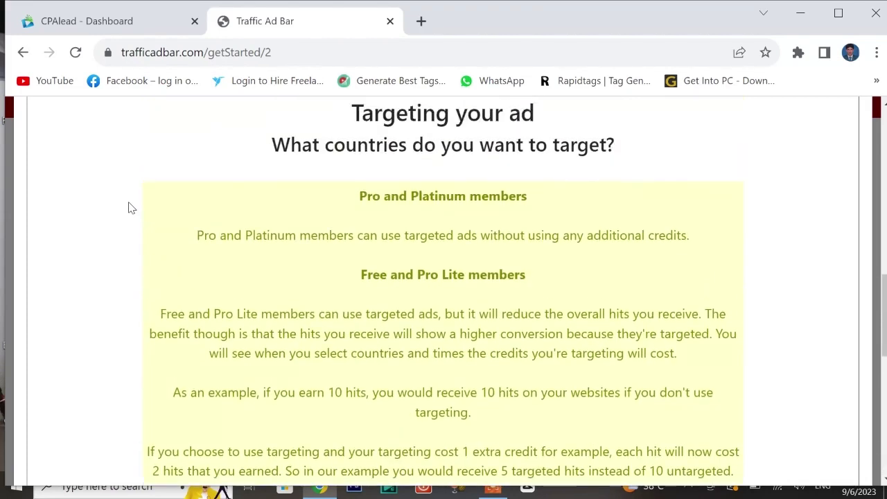
scroll(128, 208, up, 5)
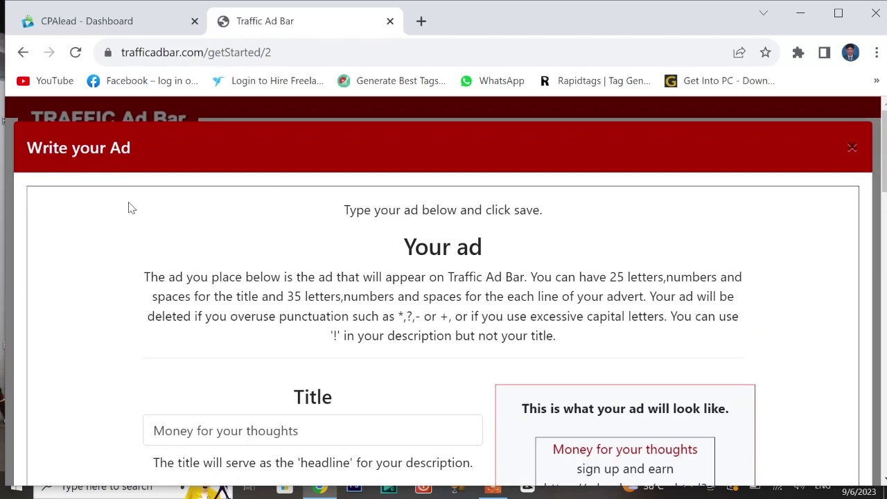
click(33, 59)
click(33, 58)
click(32, 58)
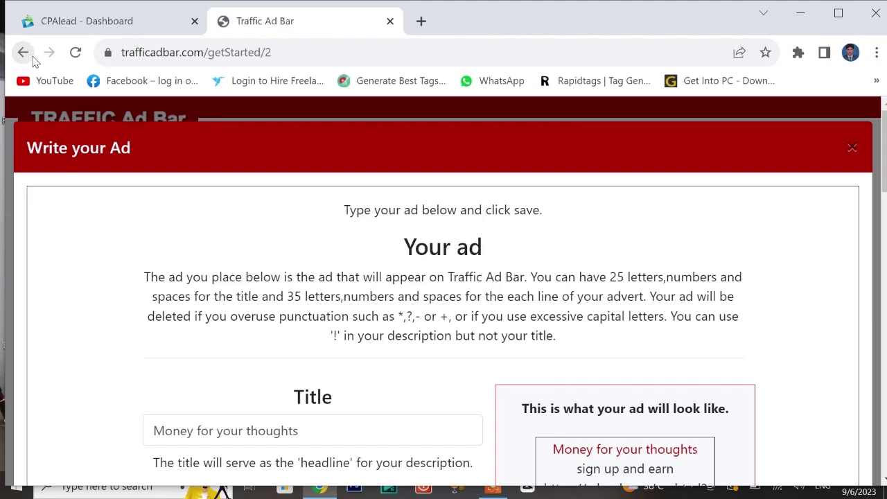
click(31, 58)
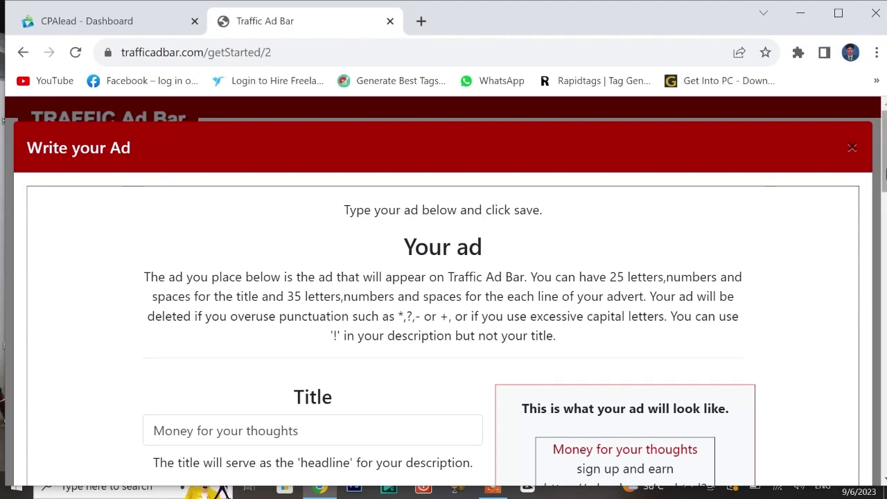
click(852, 148)
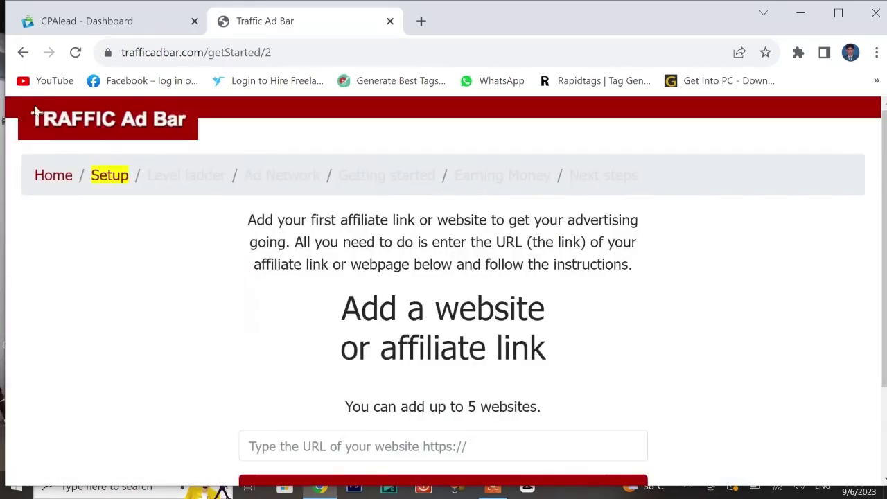